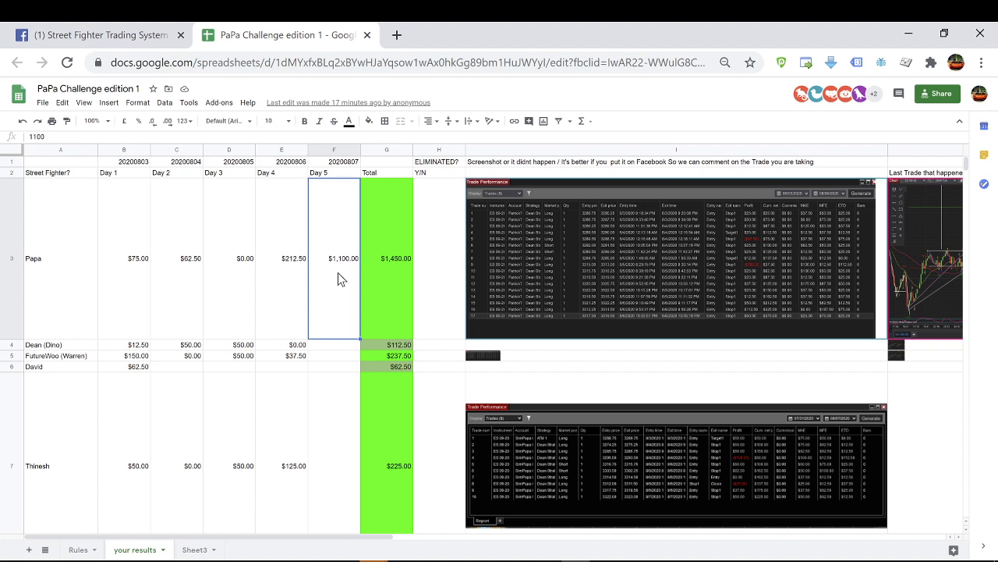
- Check the row 3 Day 4 ($212.50) and Day 5 results, then bring up the ES 09-20 chart
left_click(300, 253)
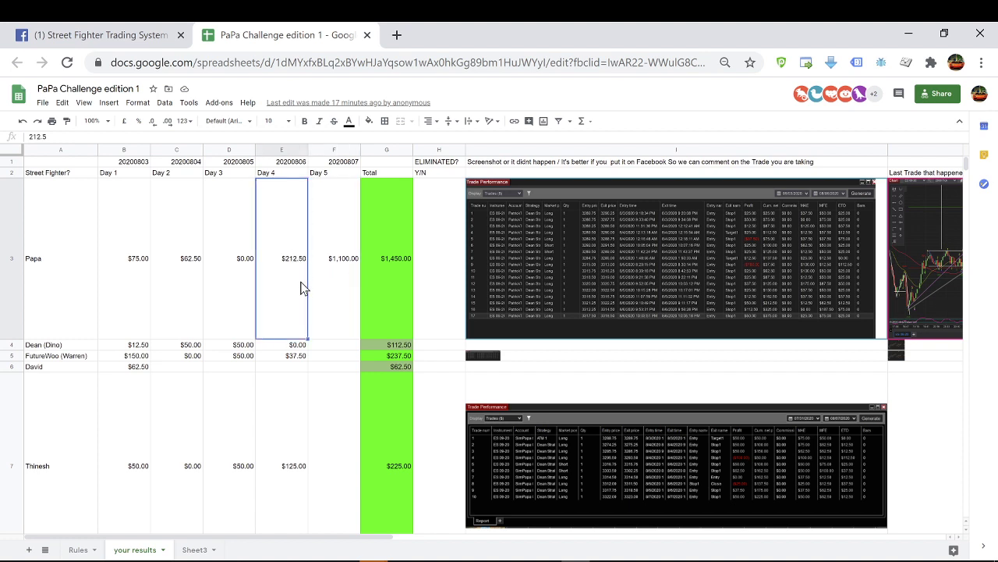
left_click(341, 283)
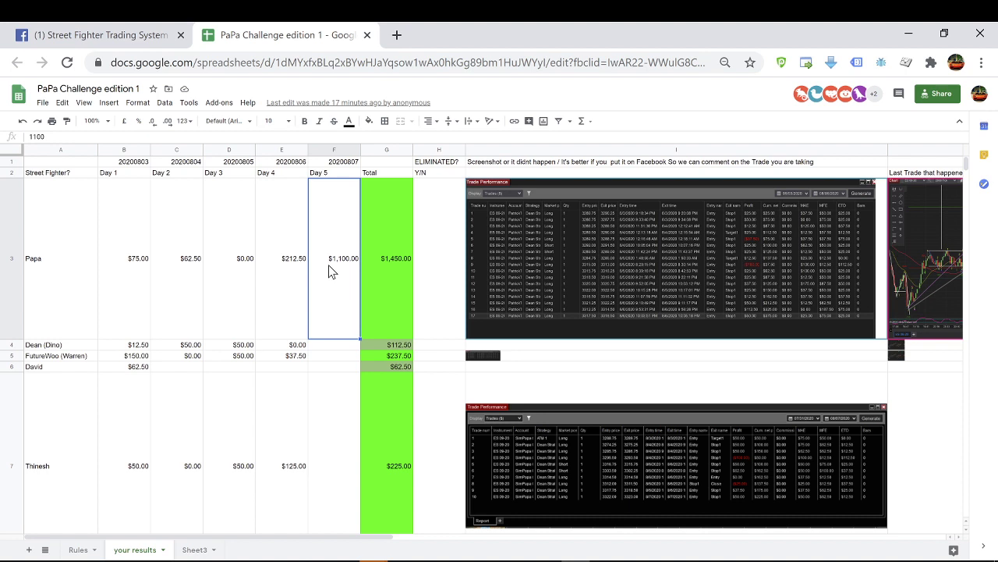
key("Left")
key("Left")
key("Left")
key("Right")
key("Right")
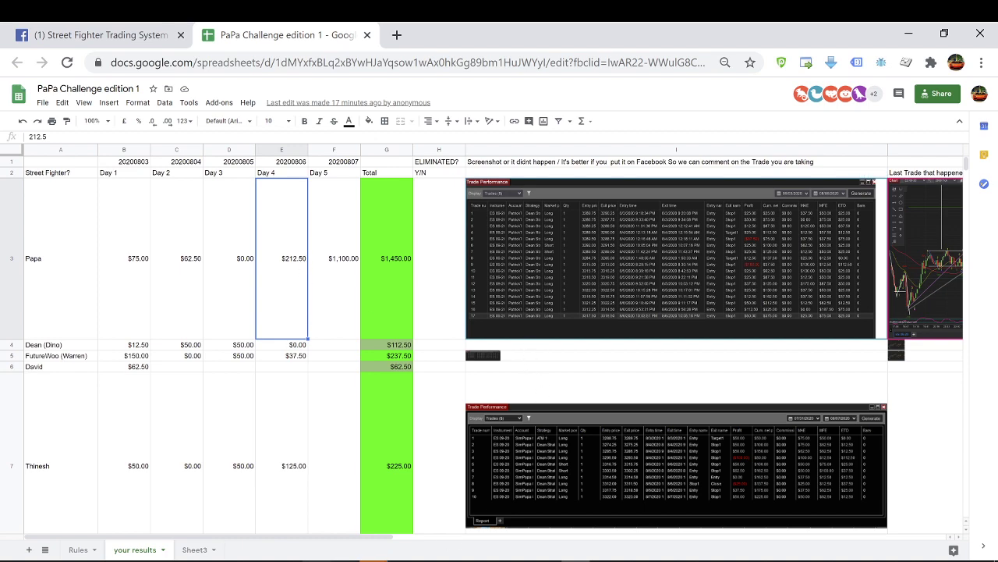
left_click(928, 530)
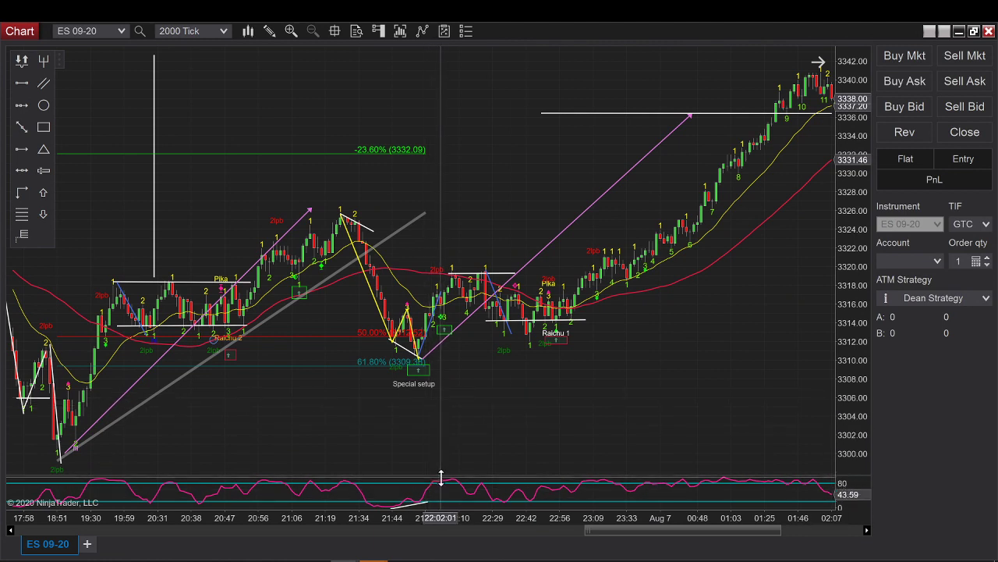
- Zoom the ES 09-20 chart to span 17:42 into Aug 7, centred on the Special setup near 61.8%
left_click_drag(434, 518, 468, 528)
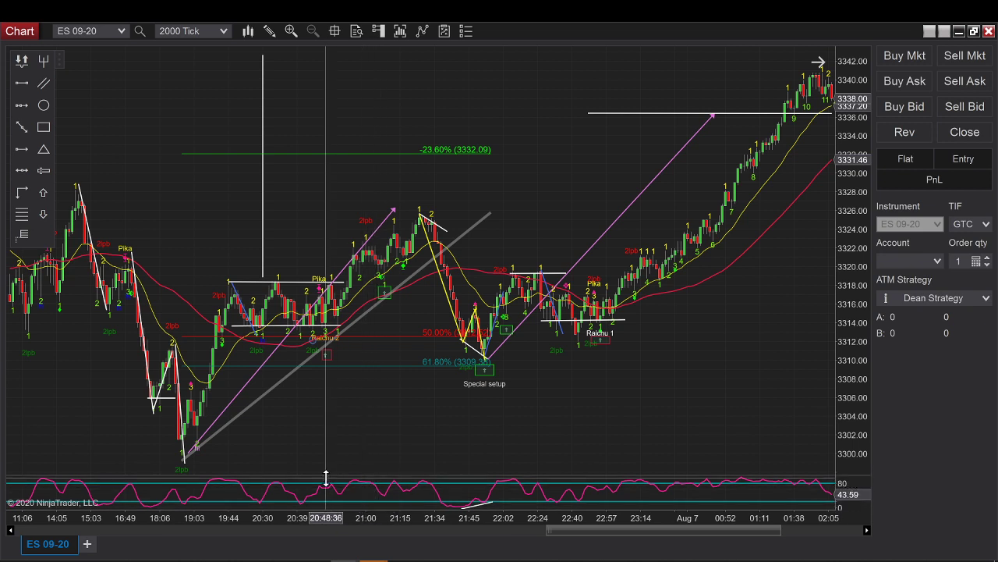
left_click_drag(326, 478, 327, 482)
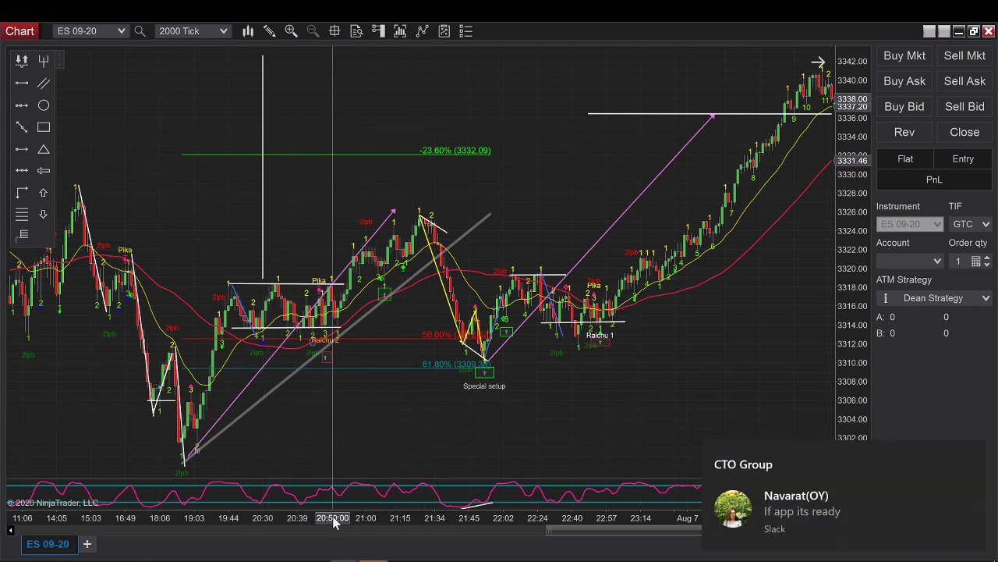
mouse_move(279, 524)
left_mouse_down()
mouse_move(393, 411)
mouse_move(439, 411)
left_mouse_up()
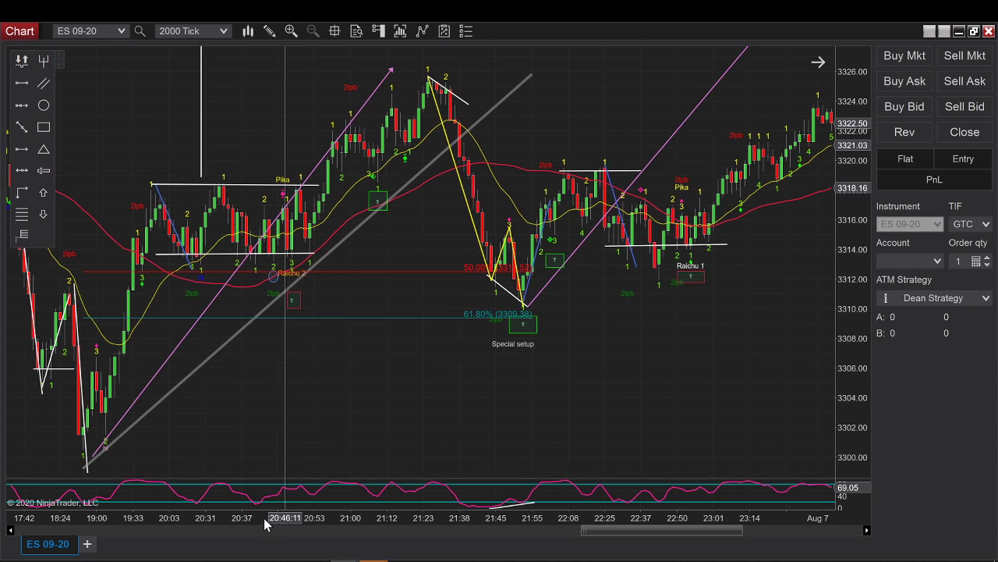
scroll(265, 394, "up", 2, "ctrl")
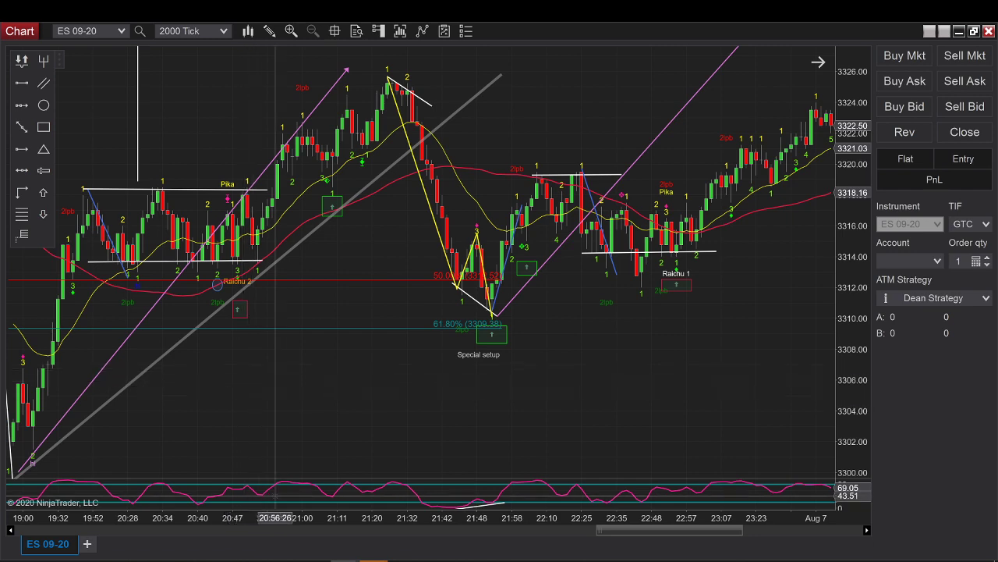
- Zoom and pan the chart to about 19:41–22:06 around the sideways range and the drop after it
left_click_drag(273, 517, 210, 521)
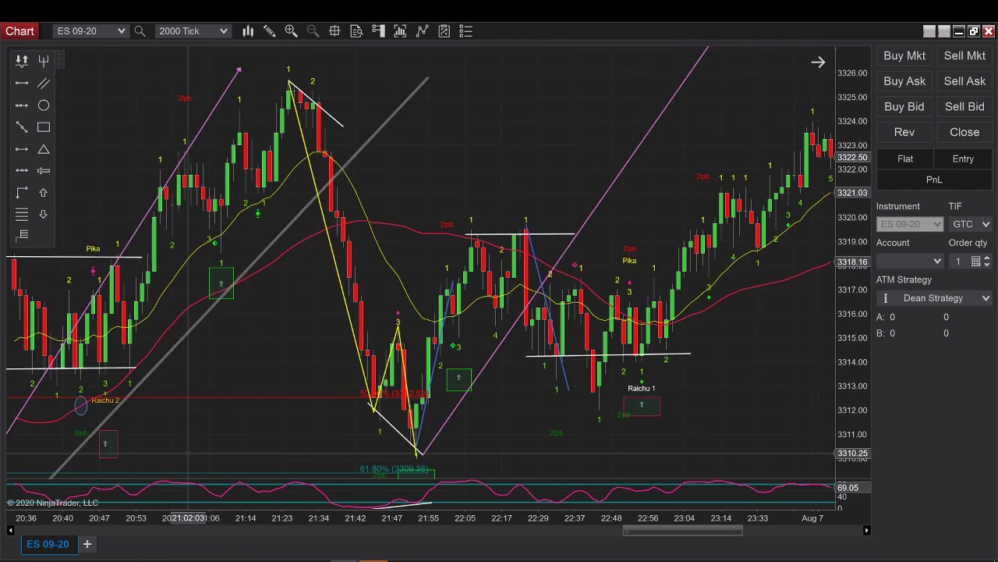
mouse_move(186, 448)
left_mouse_down()
mouse_move(345, 397)
mouse_move(531, 445)
left_mouse_up()
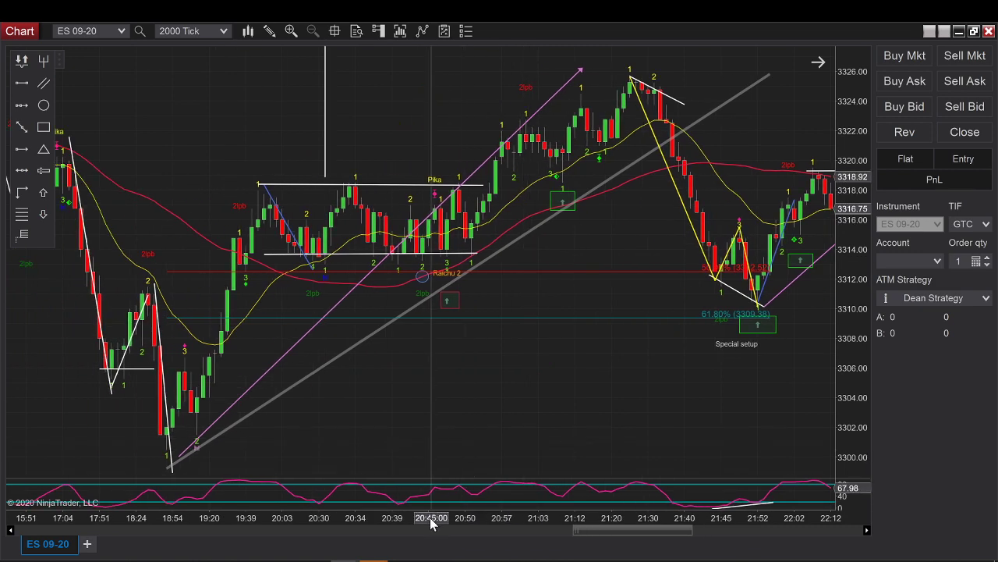
left_click_drag(430, 525, 285, 521)
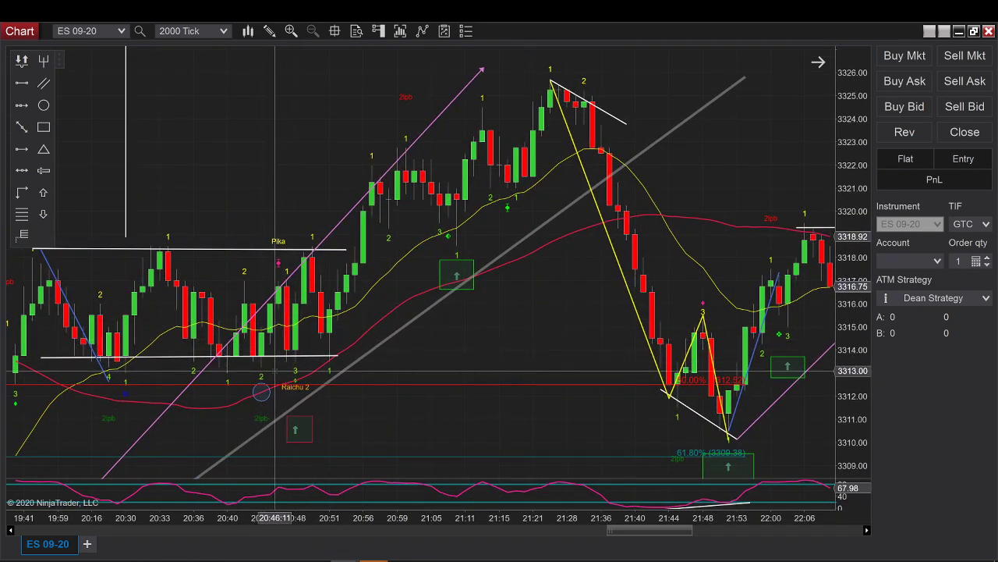
left_click(261, 368)
left_click(289, 290)
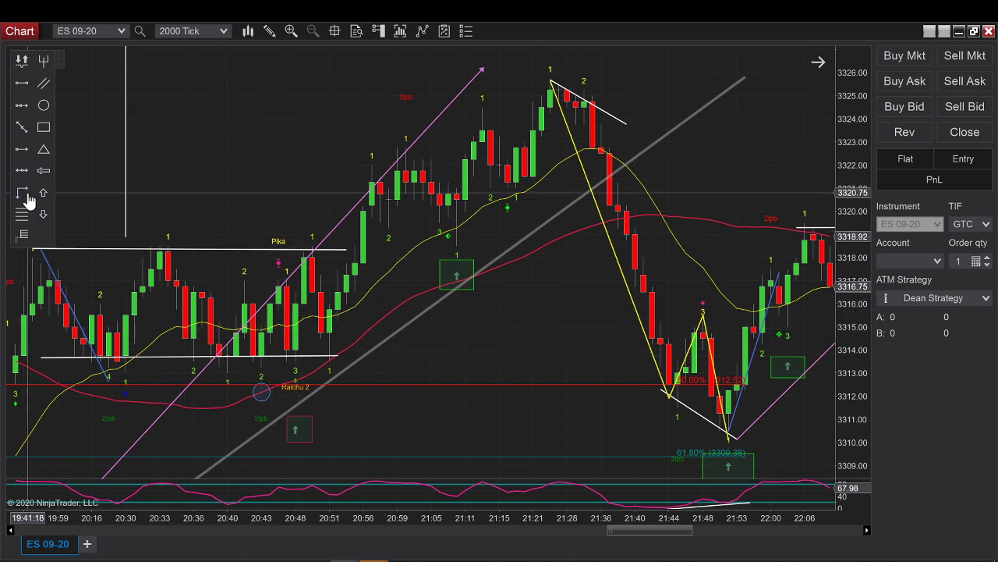
- Draw a yellow ABC zigzag across the upper part of the sideways range
left_click(185, 246)
left_click(227, 312)
left_click(244, 269)
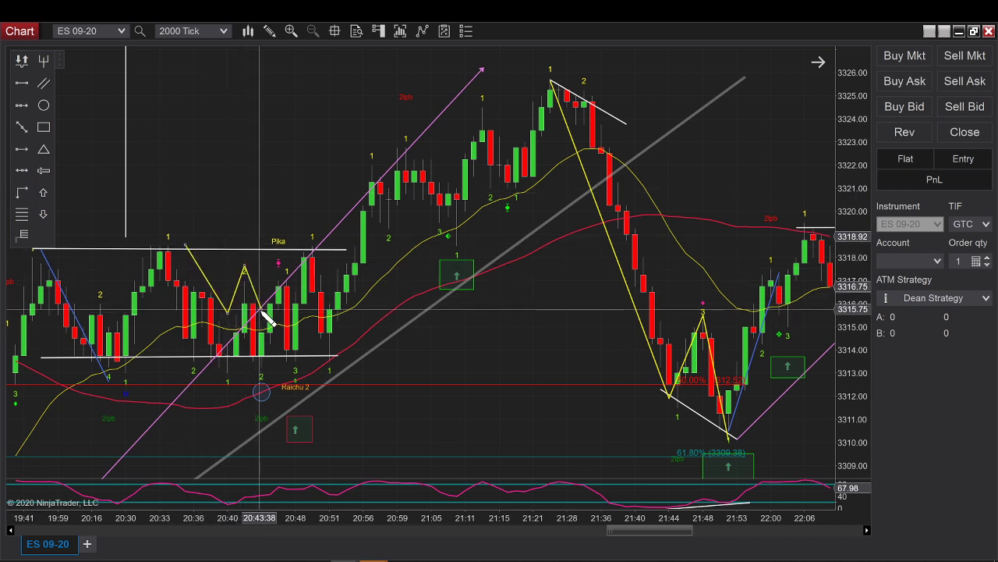
left_click(264, 302)
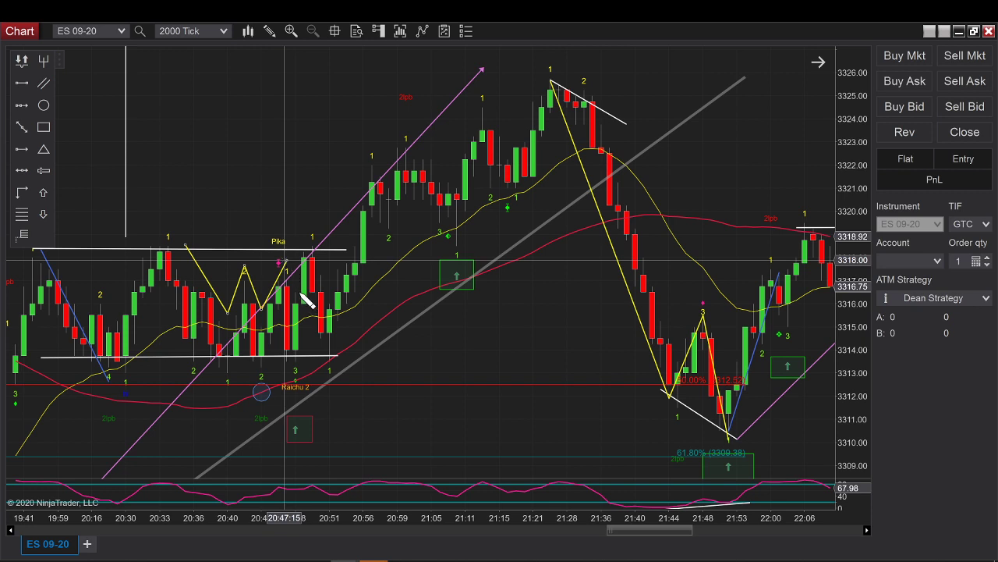
left_click(284, 259)
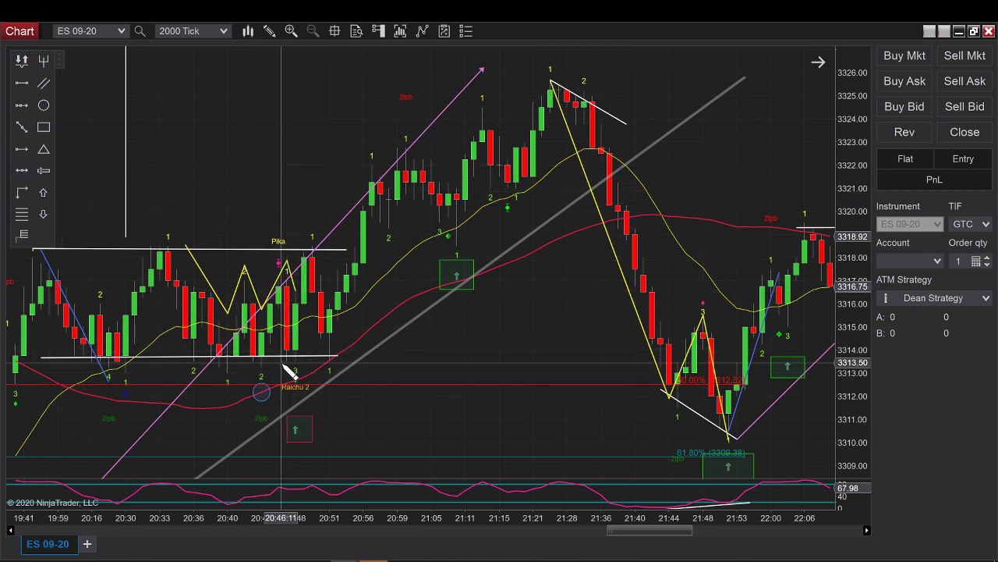
- Draw a second yellow zigzag along the lower edge of the range
left_click(244, 357)
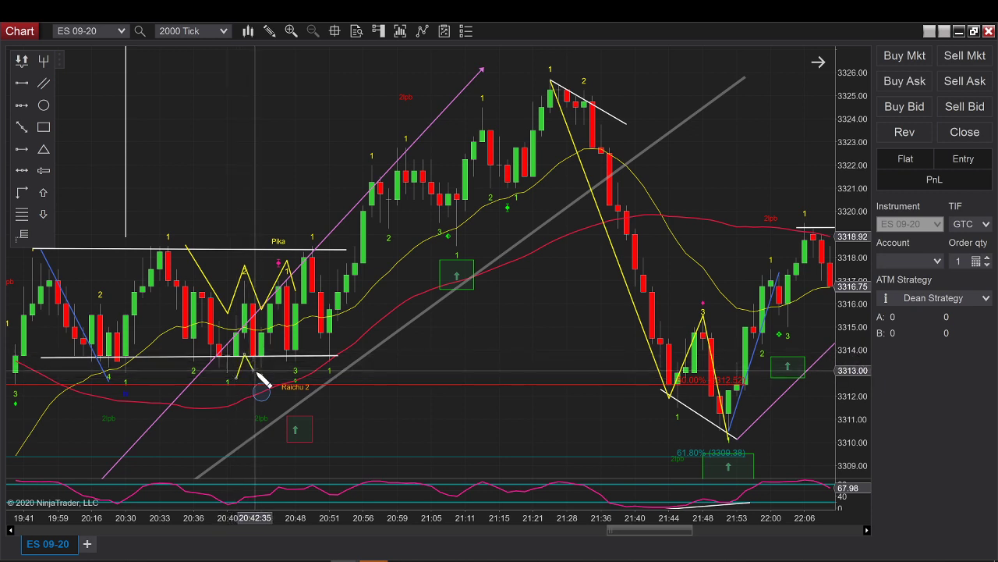
left_click(263, 370)
left_click(272, 341)
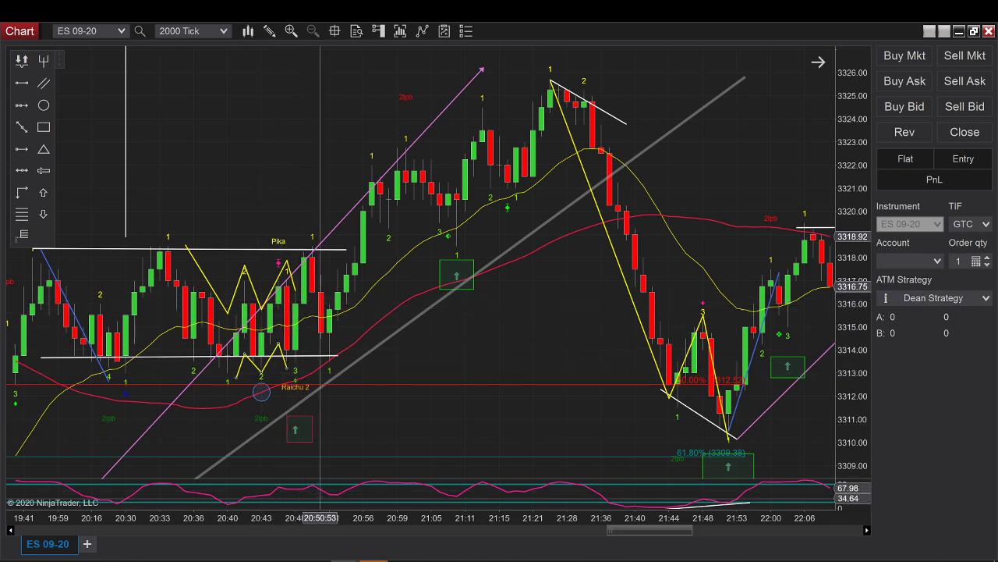
mouse_move(320, 527)
left_mouse_down()
mouse_move(334, 528)
mouse_move(309, 528)
left_mouse_up()
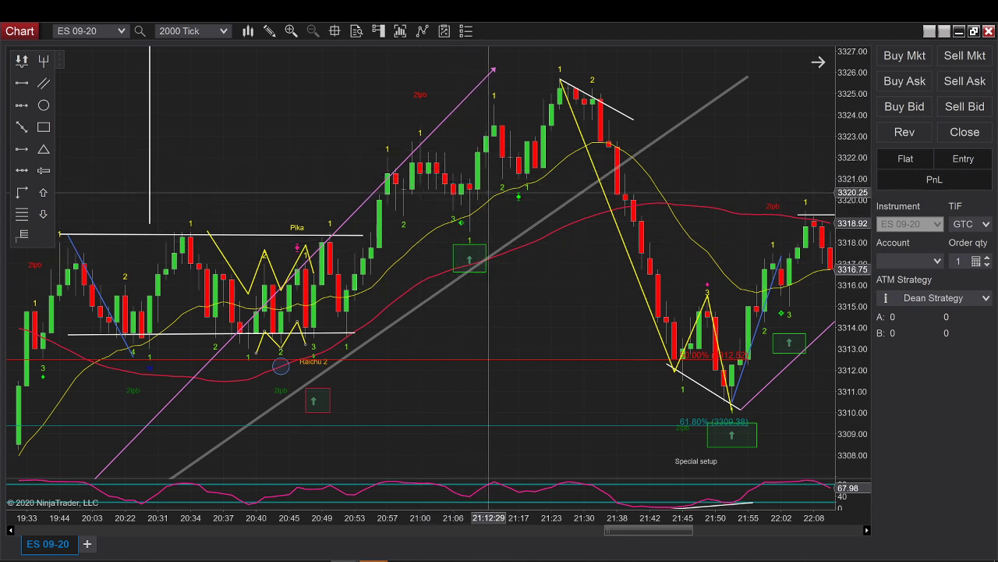
- Compress the price scale to about 3307–3329 and frame 20:55 to 23:04 with Raichu 1
left_click_drag(573, 312, 458, 307)
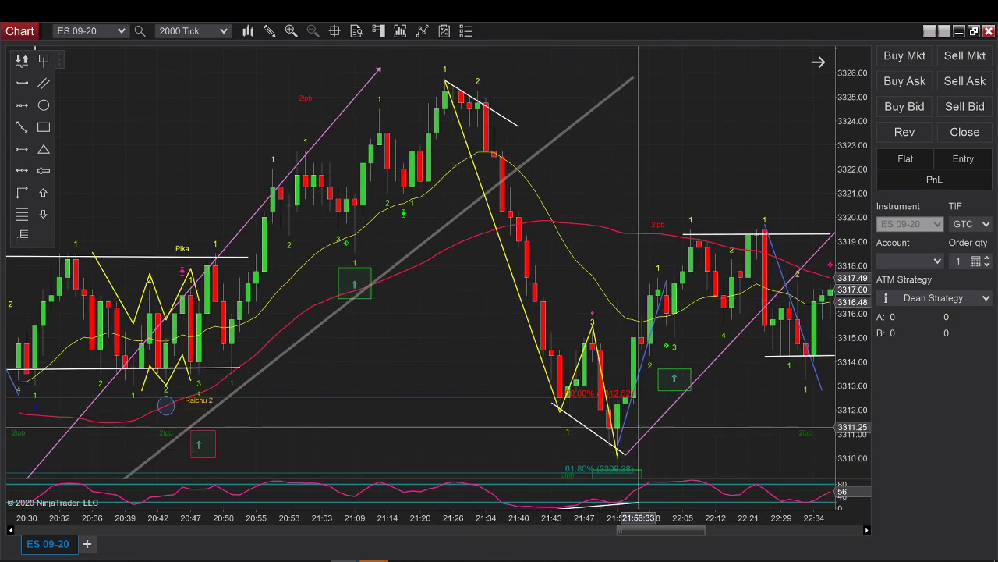
left_click_drag(850, 259, 851, 282)
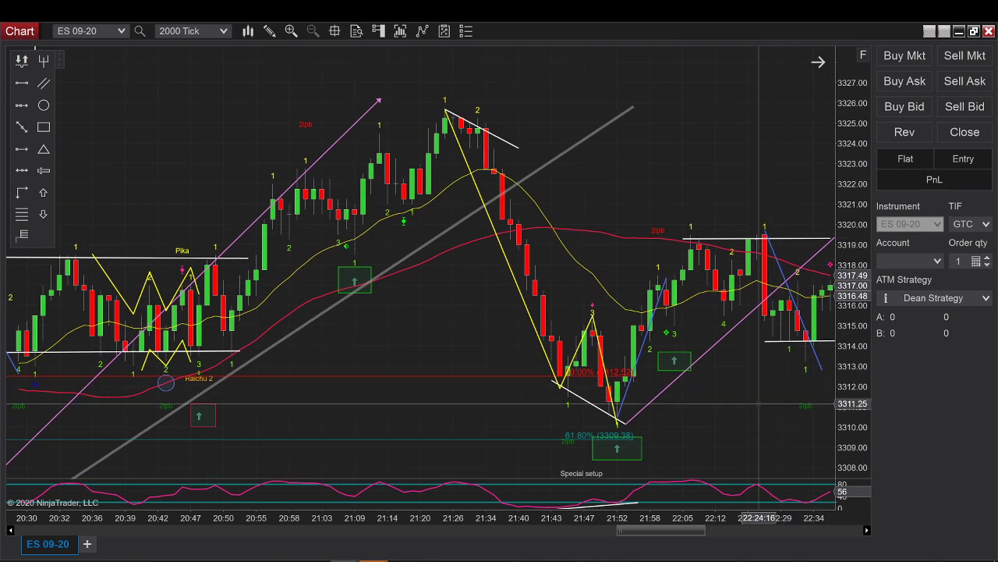
mouse_move(691, 412)
left_mouse_down()
mouse_move(593, 411)
mouse_move(695, 408)
left_mouse_up()
left_click_drag(589, 524, 635, 519)
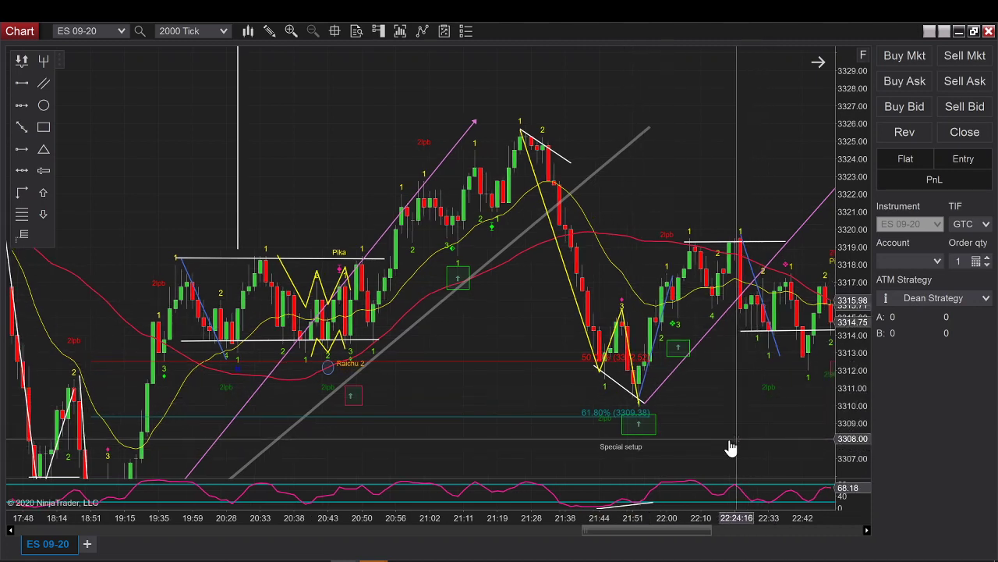
scroll(680, 443, "down", 3)
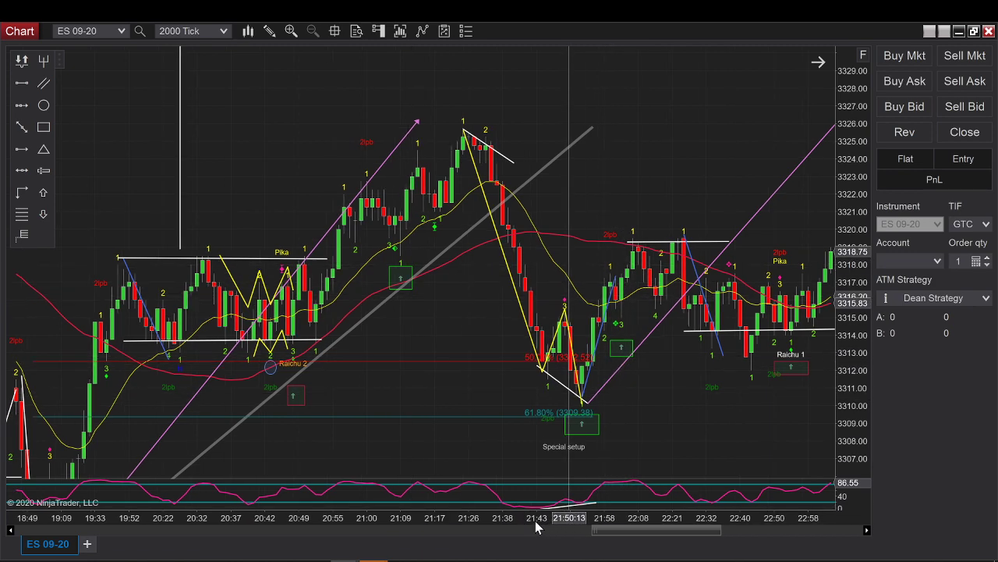
left_click_drag(492, 525, 441, 520)
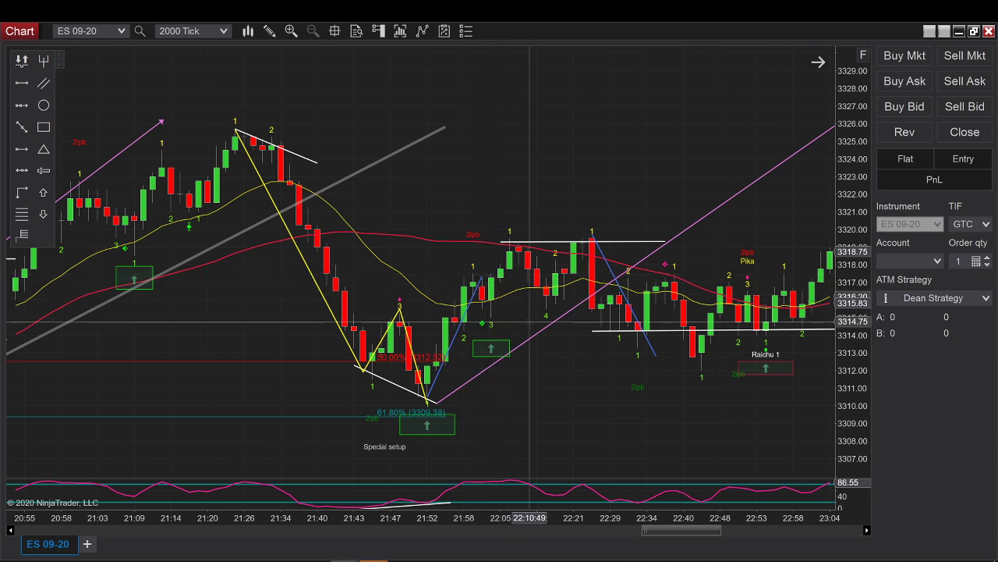
- Pan the chart back, then return to the challenge results spreadsheet
left_click_drag(262, 332, 562, 339)
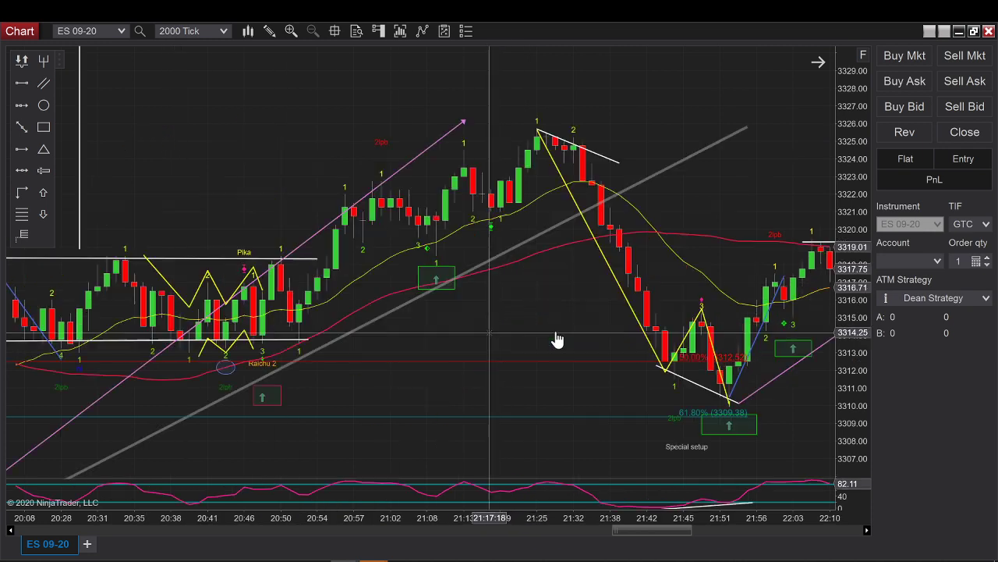
left_click_drag(307, 397, 398, 400)
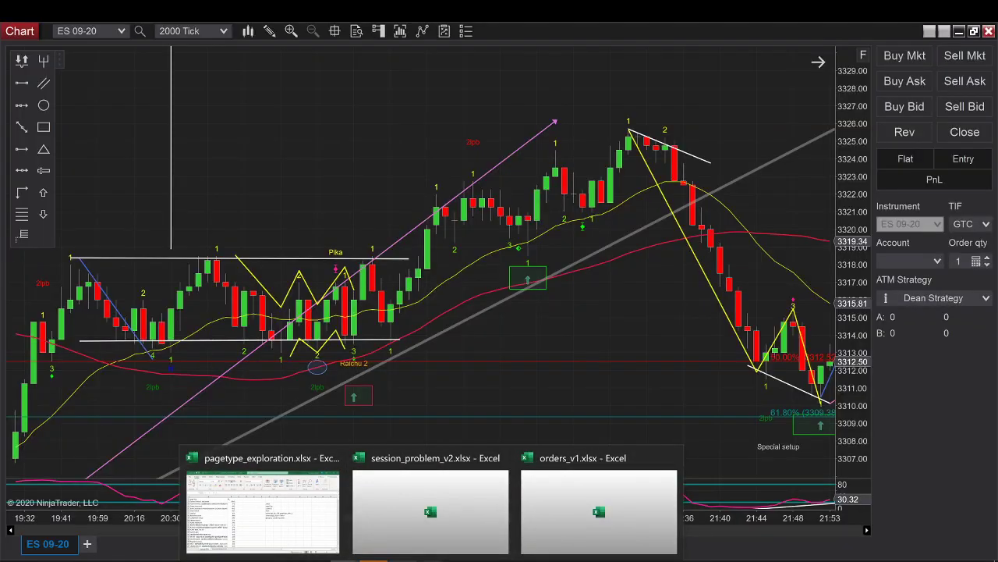
mouse_move(373, 559)
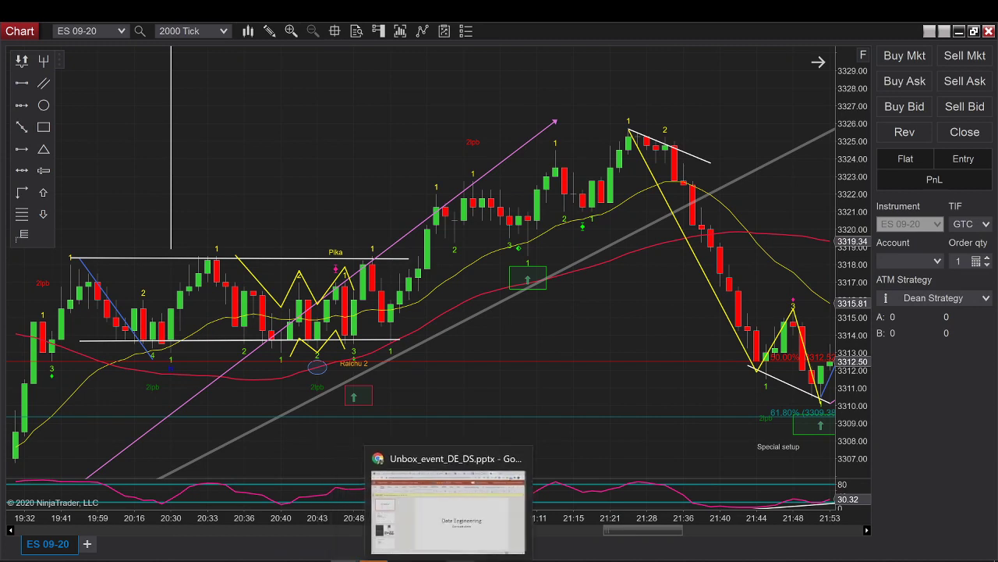
left_click(573, 507)
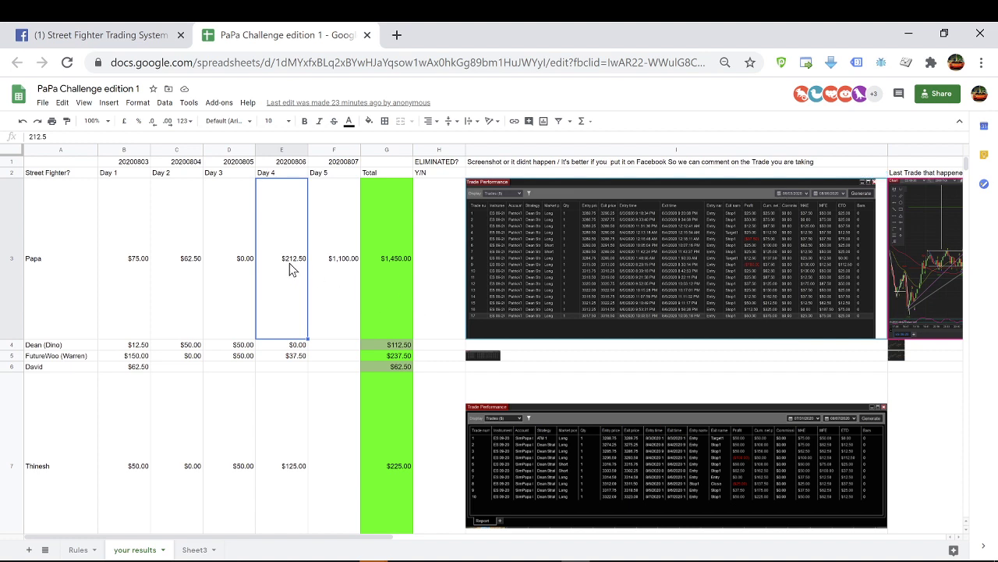
- Compare the Day 4 ($212.50) and Day 5 ($1,100.00) results in cells E3 and F3
key("Right")
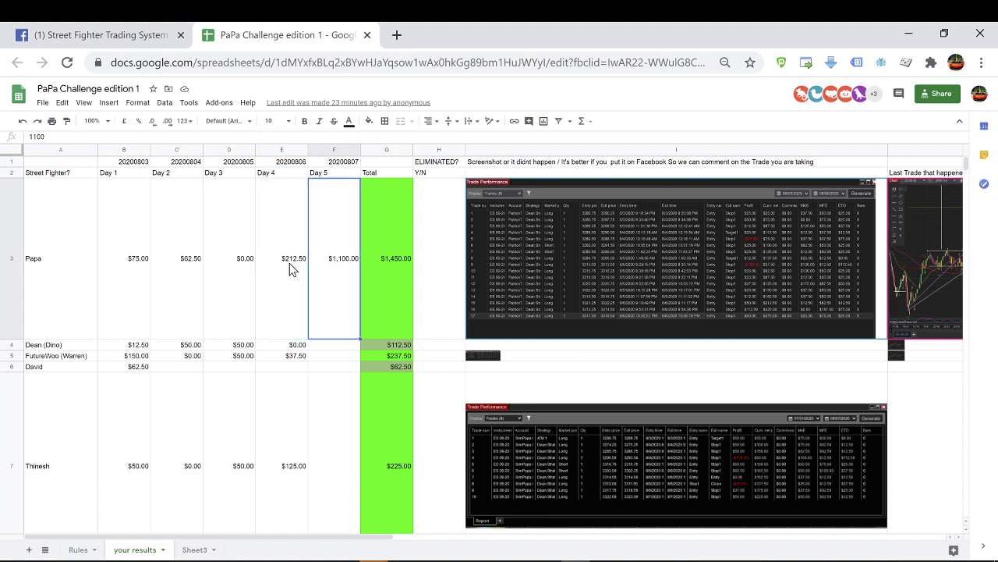
key("Left")
key("Right")
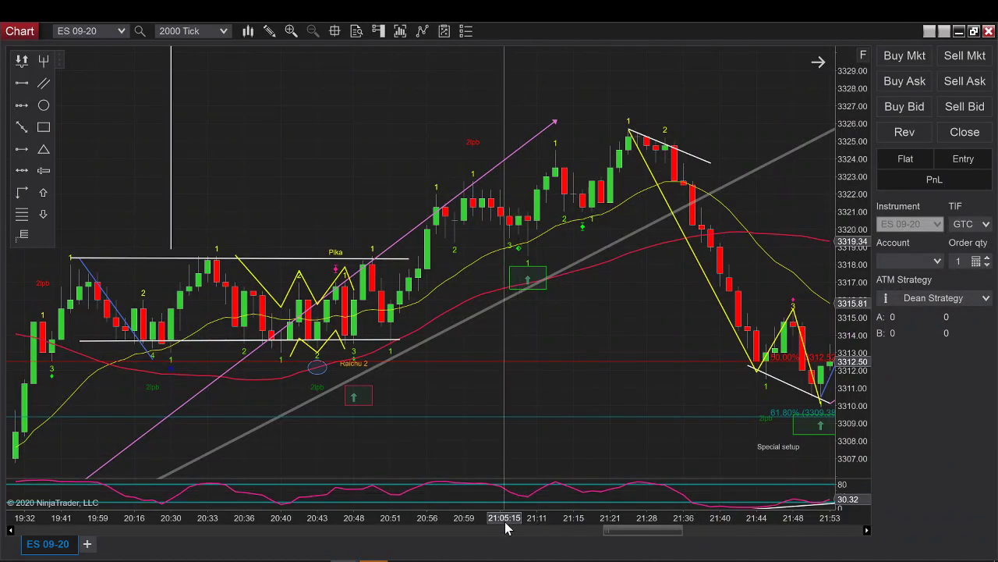
- Rescale the chart and redraw the Fibonacci from the 18:49 low, putting -23.60% at 3331.98
mouse_move(532, 523)
left_mouse_down()
mouse_move(572, 522)
mouse_move(878, 241)
left_mouse_up()
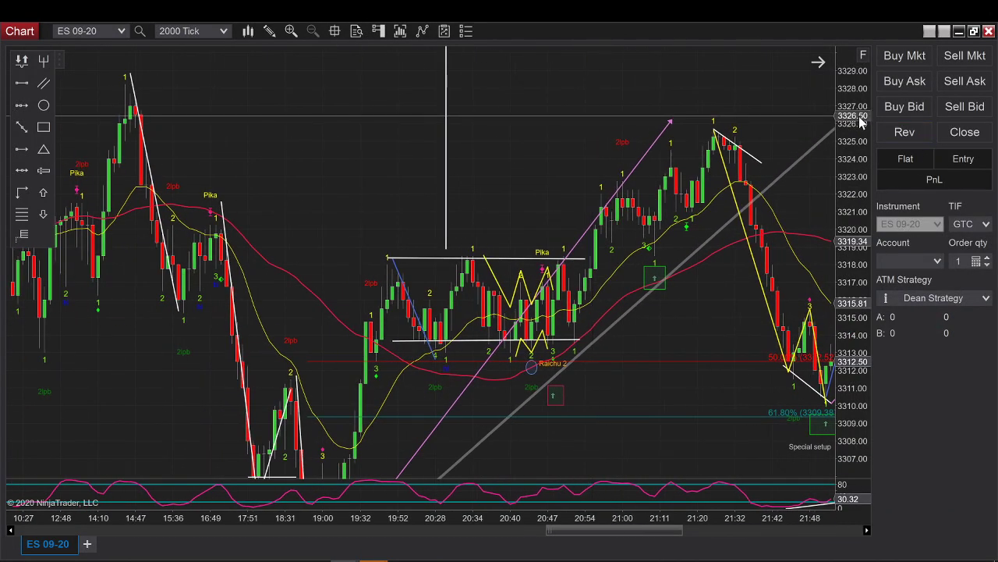
left_click_drag(860, 123, 858, 187)
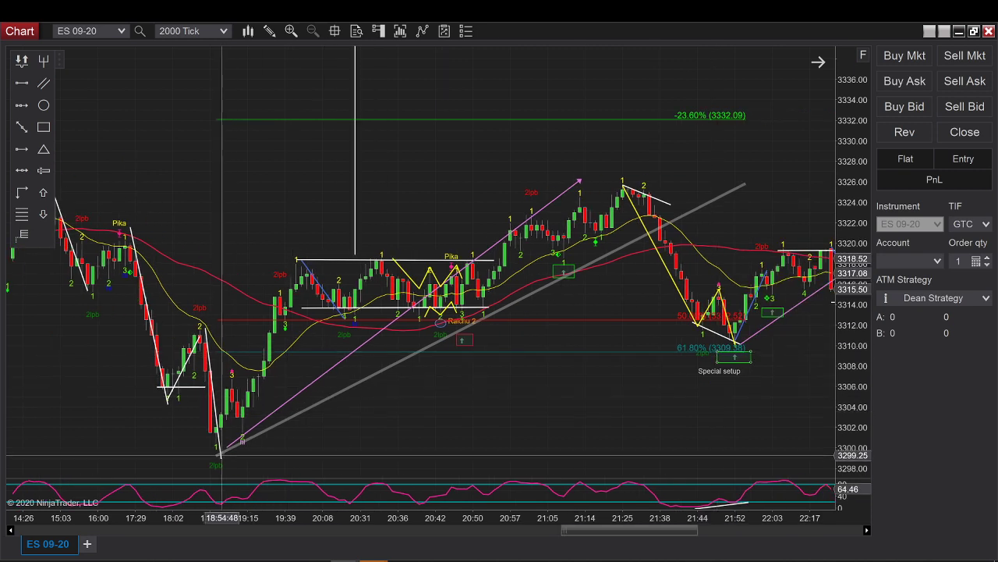
key("Escape")
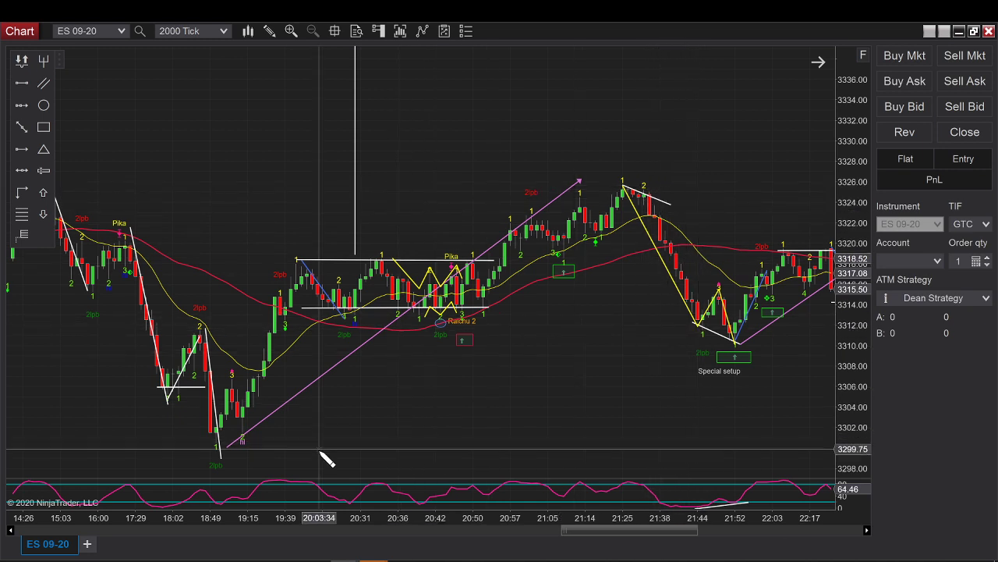
left_click(218, 446)
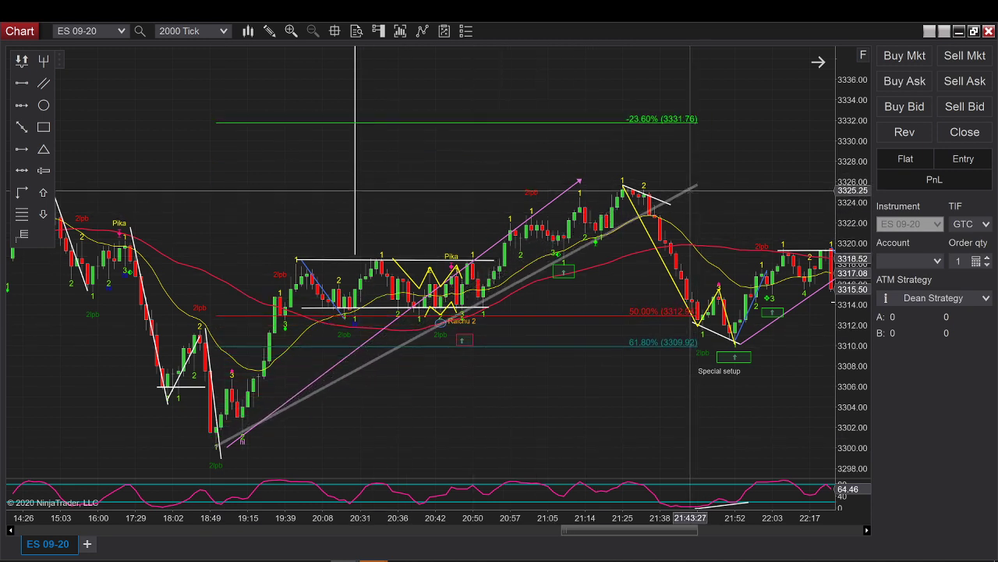
left_click(698, 185)
left_click_drag(698, 185, 761, 184)
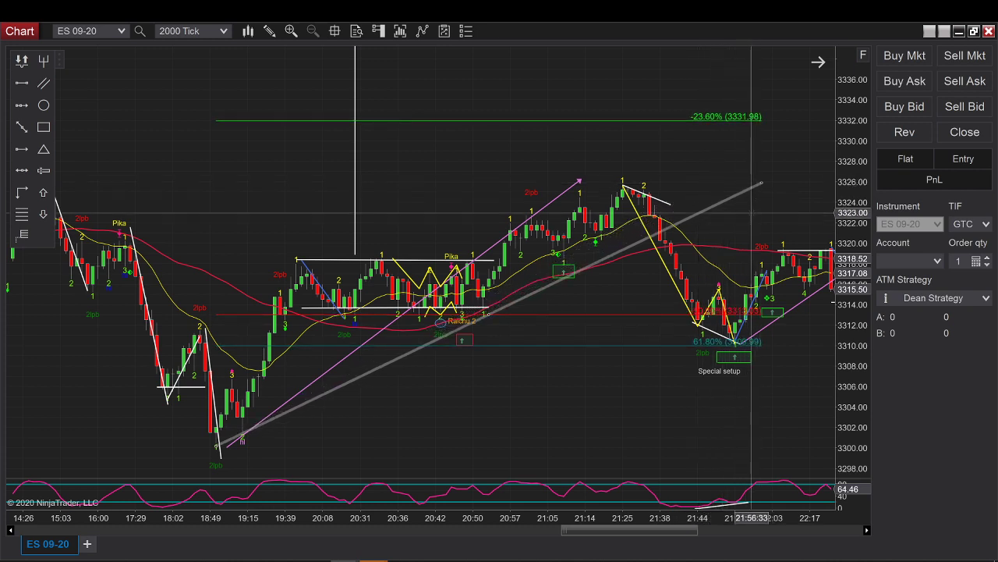
left_click_drag(632, 528, 639, 527)
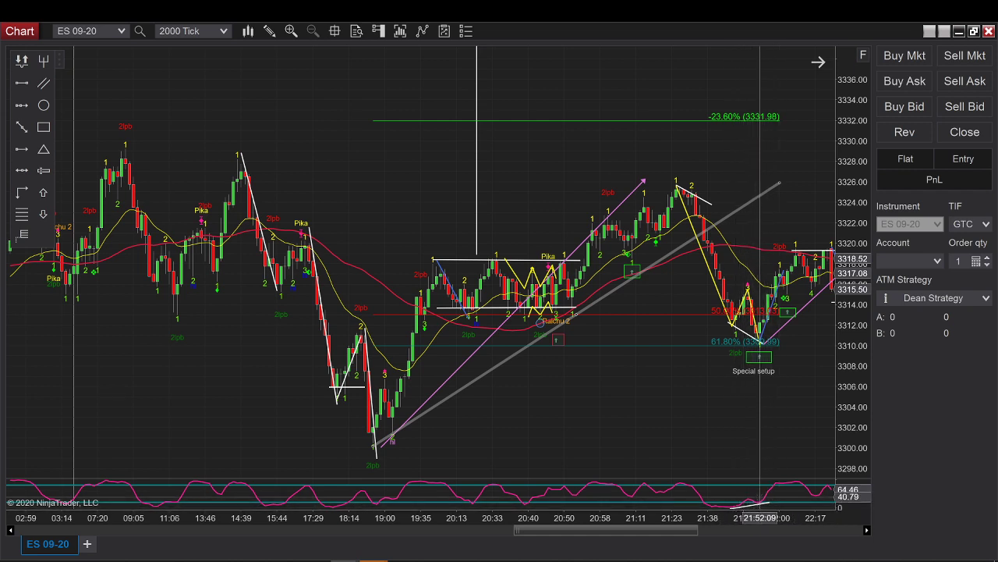
- Zoom in and scroll toward Aug 7, showing the later climb toward 3324
left_click_drag(756, 460, 680, 466)
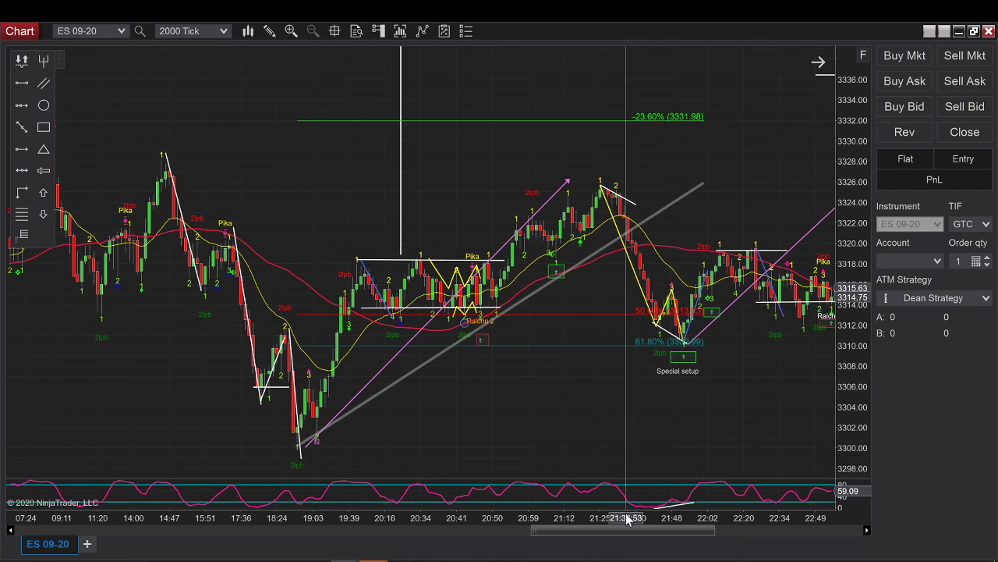
mouse_move(613, 519)
left_mouse_down()
mouse_move(471, 525)
mouse_move(624, 519)
left_mouse_up()
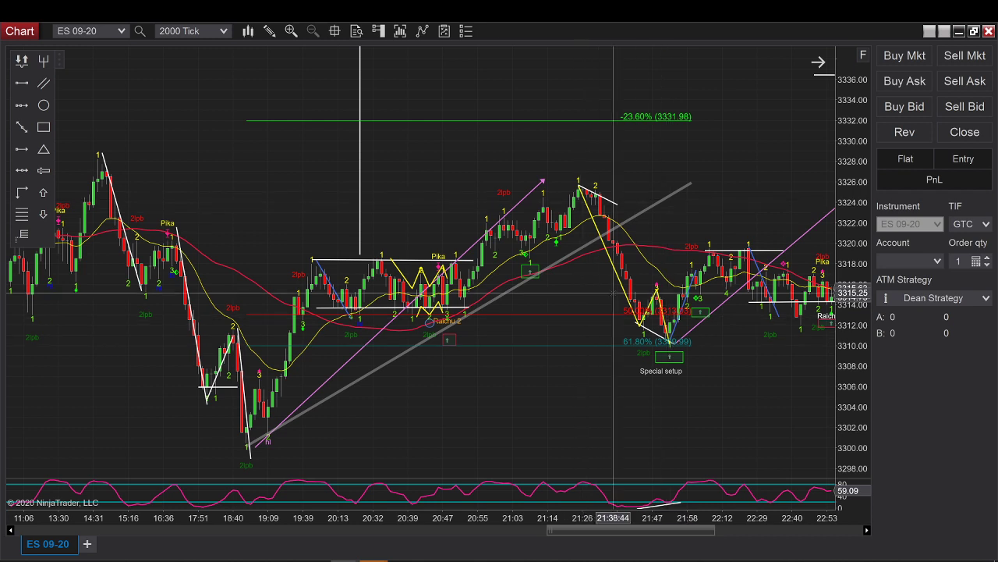
scroll(542, 456, "up", 3)
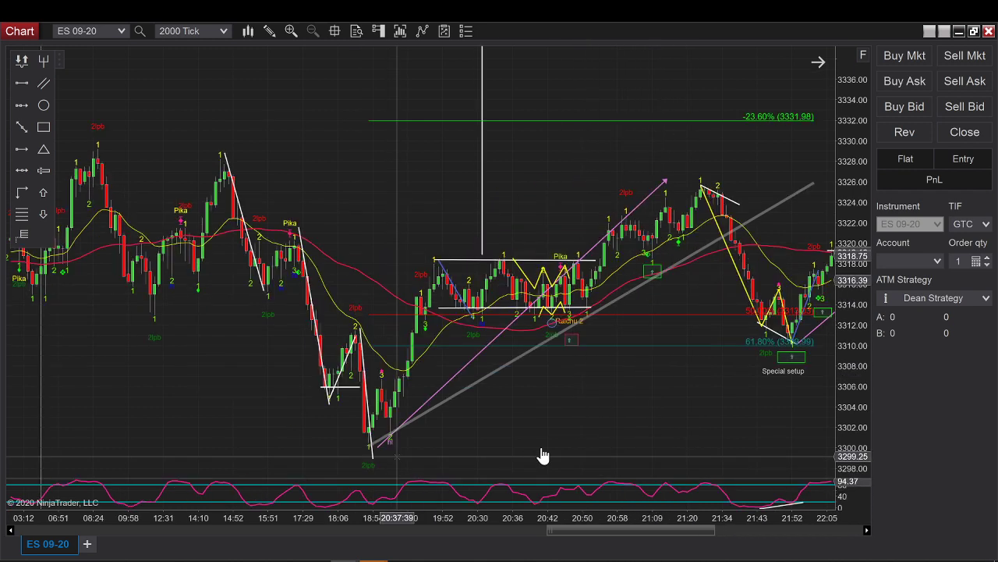
scroll(543, 456, "up", 1)
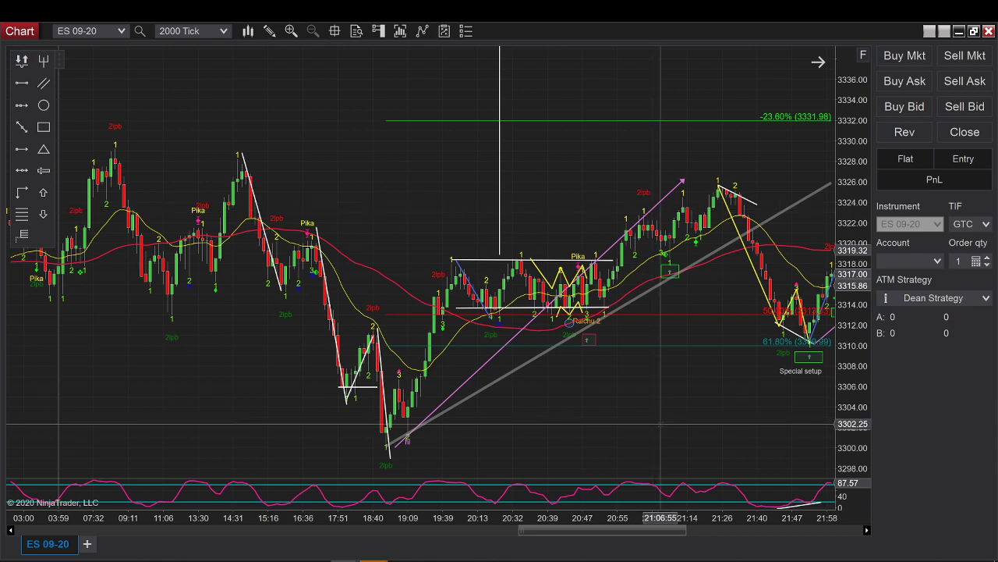
scroll(546, 426, "down", 5)
scroll(468, 429, "down", 3)
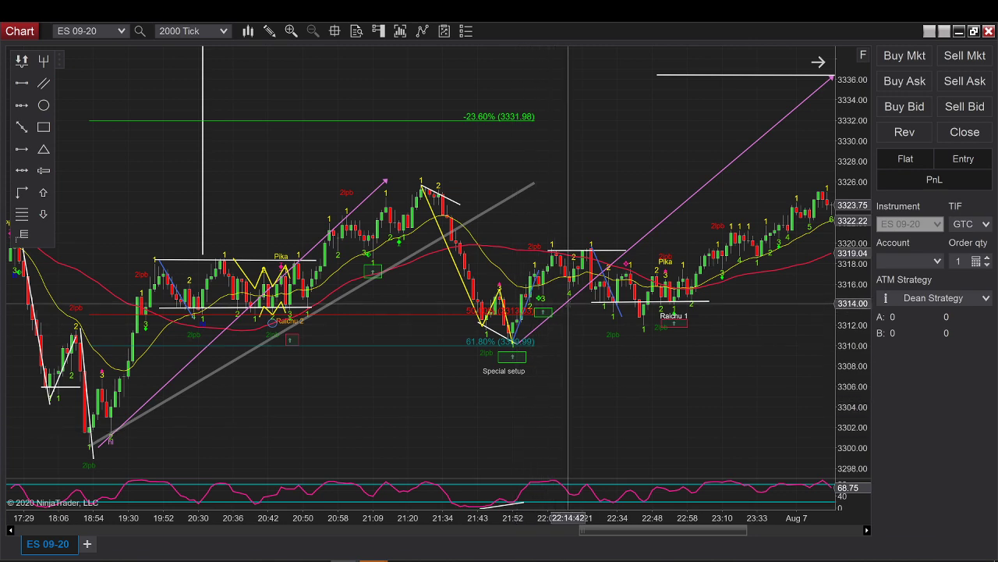
- Rescale both axes to show the overnight rally past 3335.78 up to 3340.50
left_click_drag(846, 134, 866, 68)
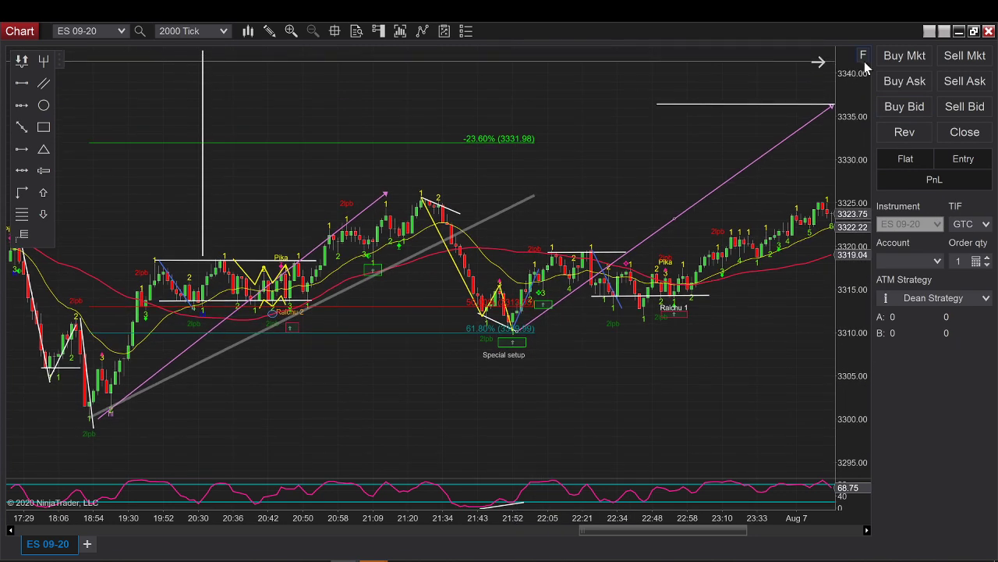
left_click_drag(598, 518, 681, 518)
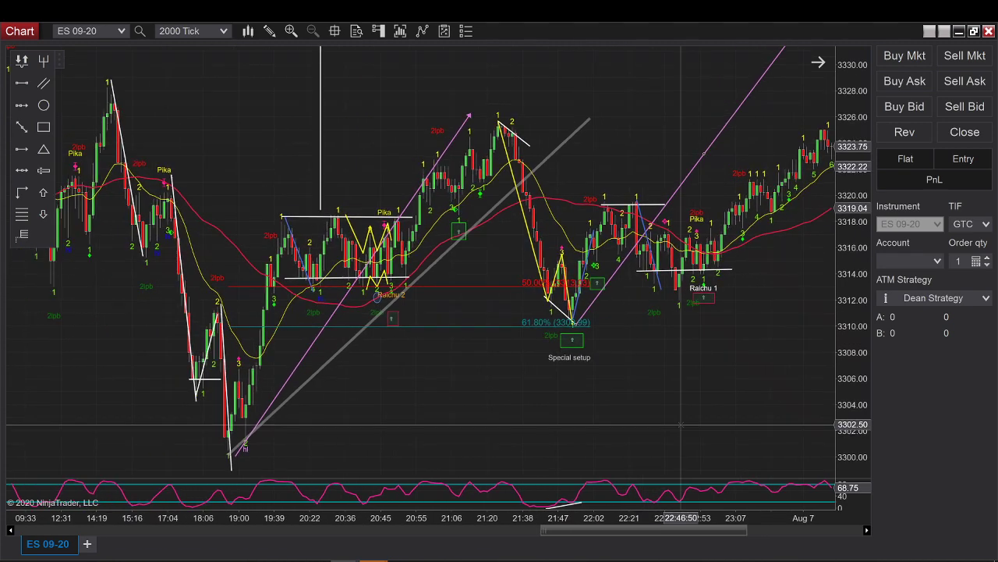
left_click_drag(681, 425, 564, 441)
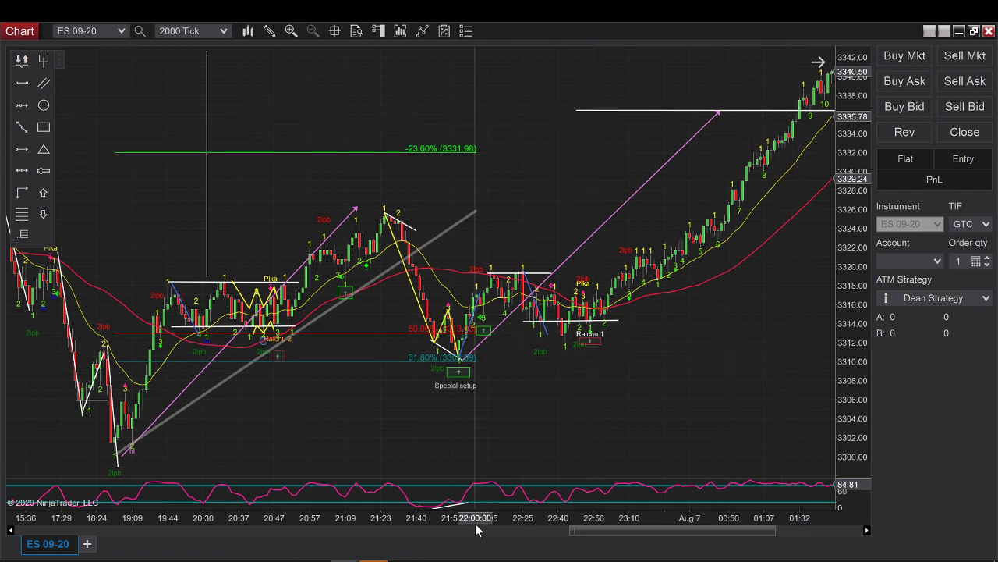
mouse_move(468, 519)
left_mouse_down()
mouse_move(477, 519)
mouse_move(328, 521)
mouse_move(509, 519)
left_mouse_up()
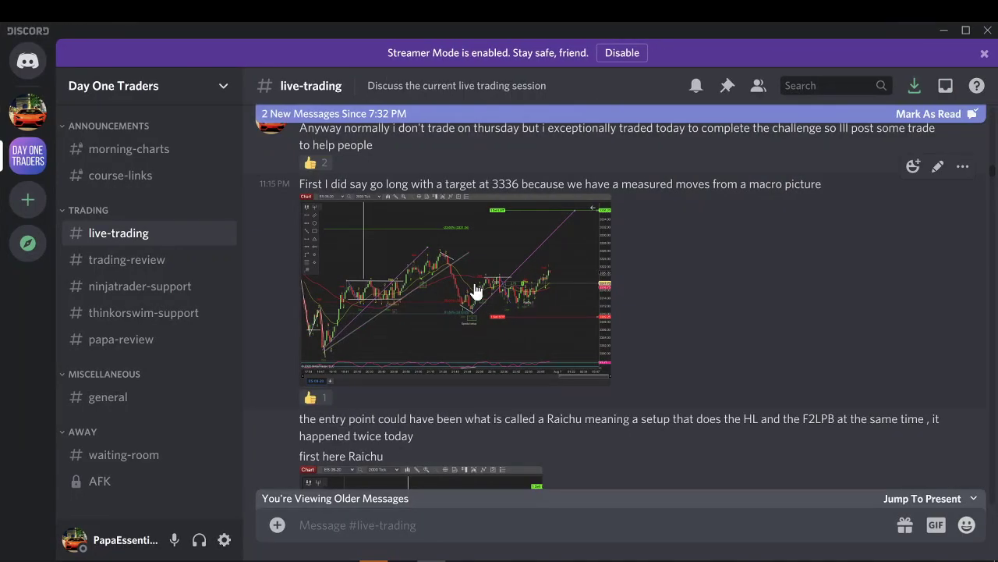
- Scroll #live-trading back to the 11:04 PM go-long-to-3336 call and highlight the can't-tell reply
scroll(475, 291, "up", 1)
scroll(475, 290, "up", 5)
scroll(484, 300, "up", 5)
scroll(491, 312, "up", 3)
scroll(491, 316, "down", 2)
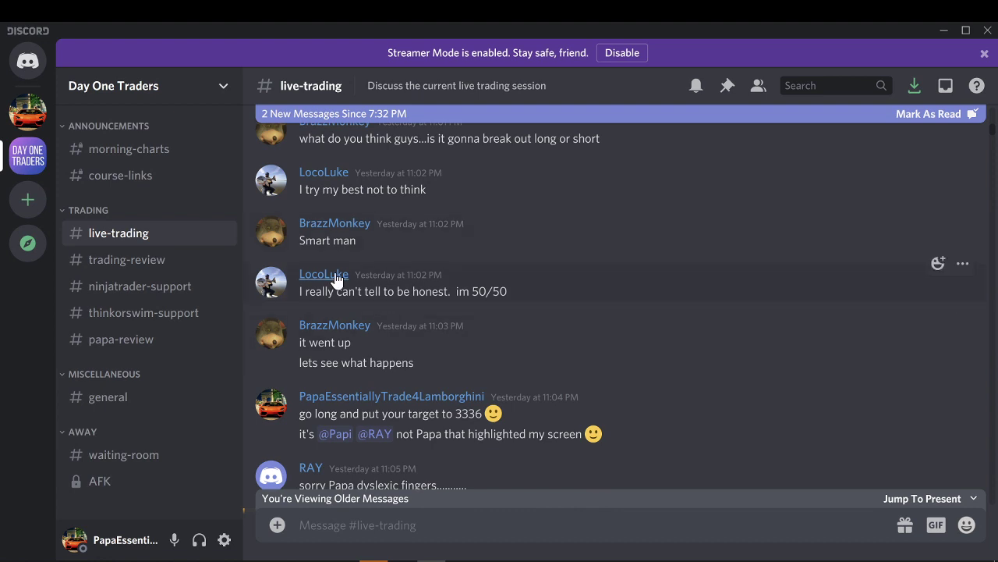
scroll(335, 281, "up", 2)
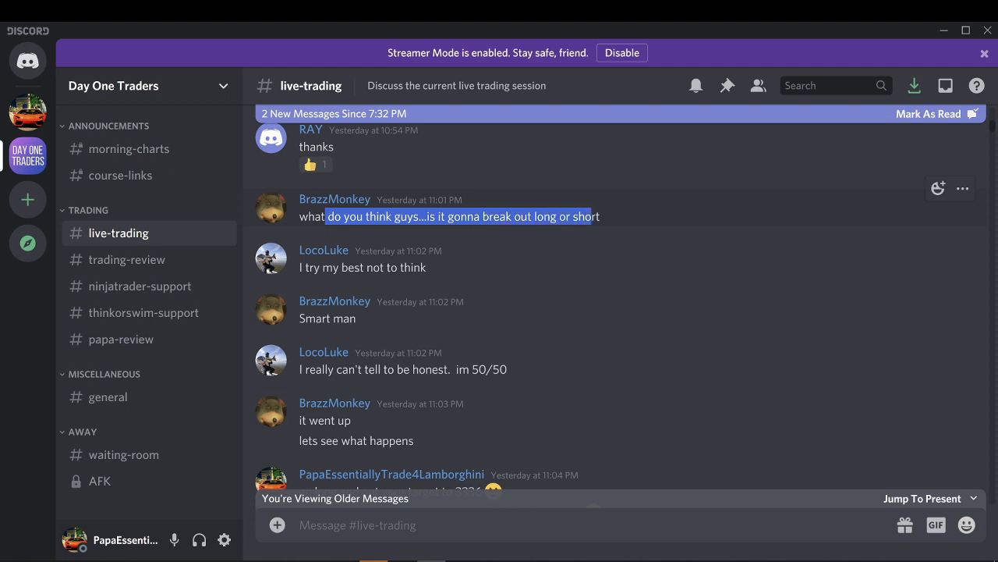
left_click_drag(316, 369, 349, 369)
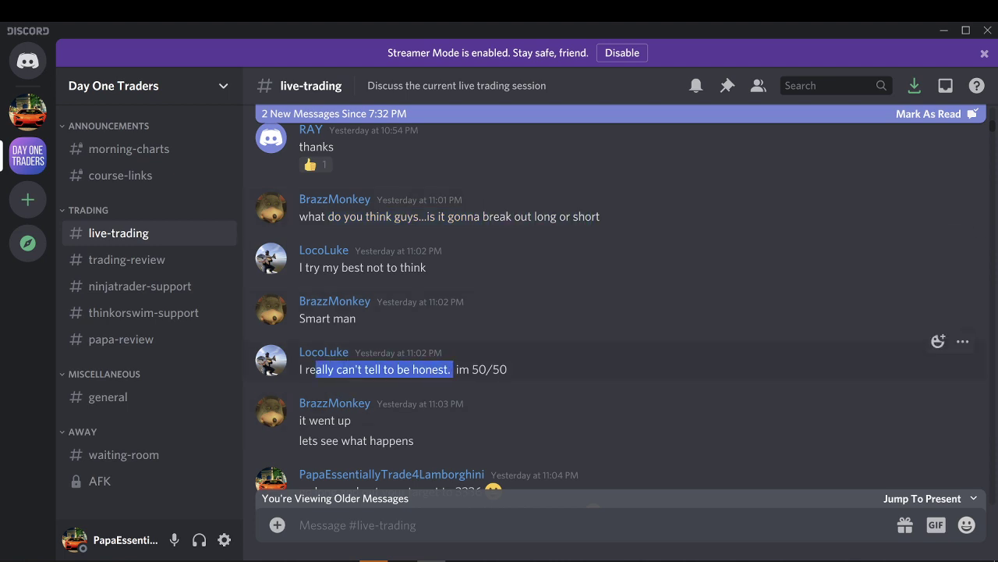
scroll(508, 370, "down", 2)
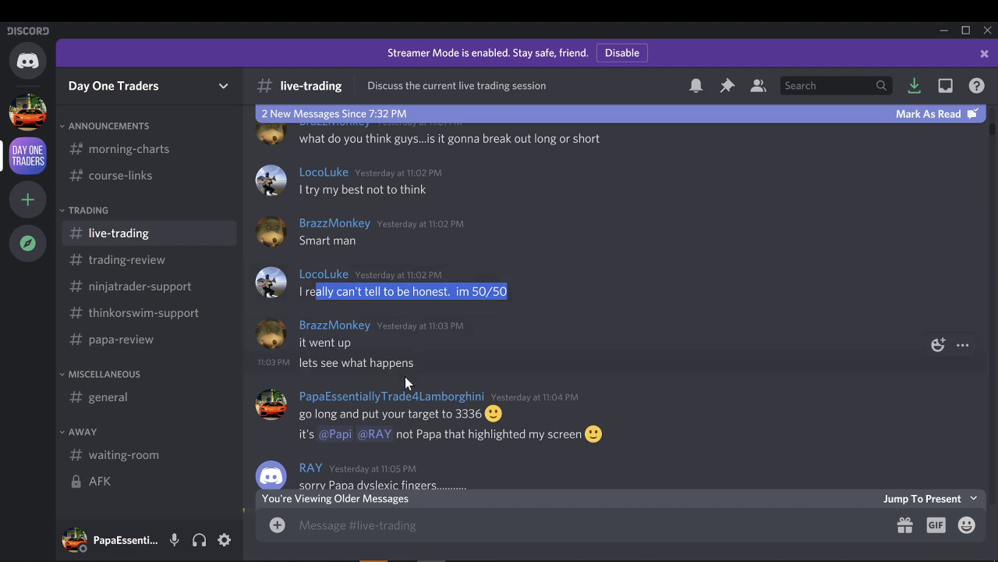
- Clear the highlighted chat text in Discord before returning to the ES 09-20 chart
left_click(509, 369)
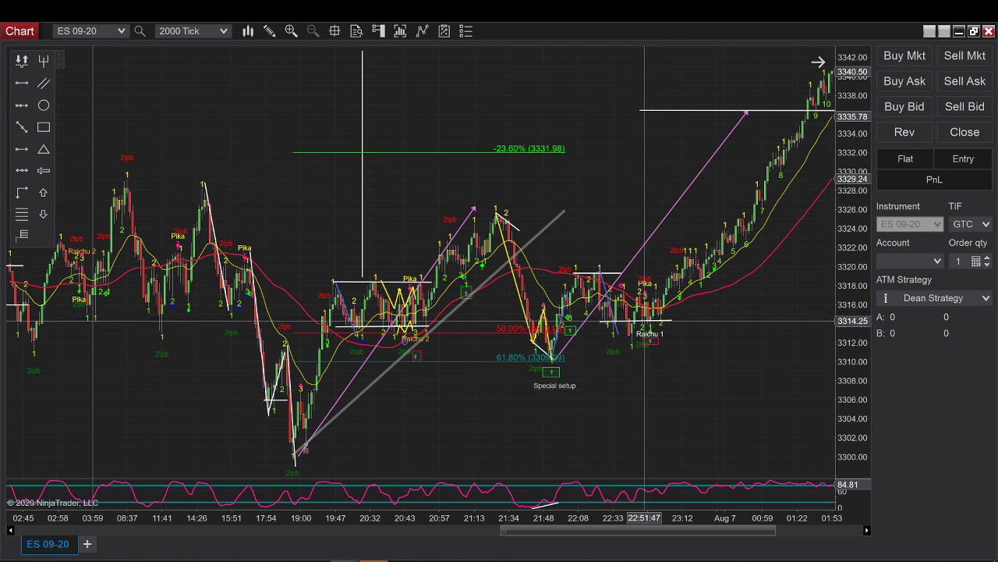
- Pan and widen the ES 09-20 chart to about 21:42–01:19, showing the climb toward 3336
left_click_drag(610, 516, 266, 520)
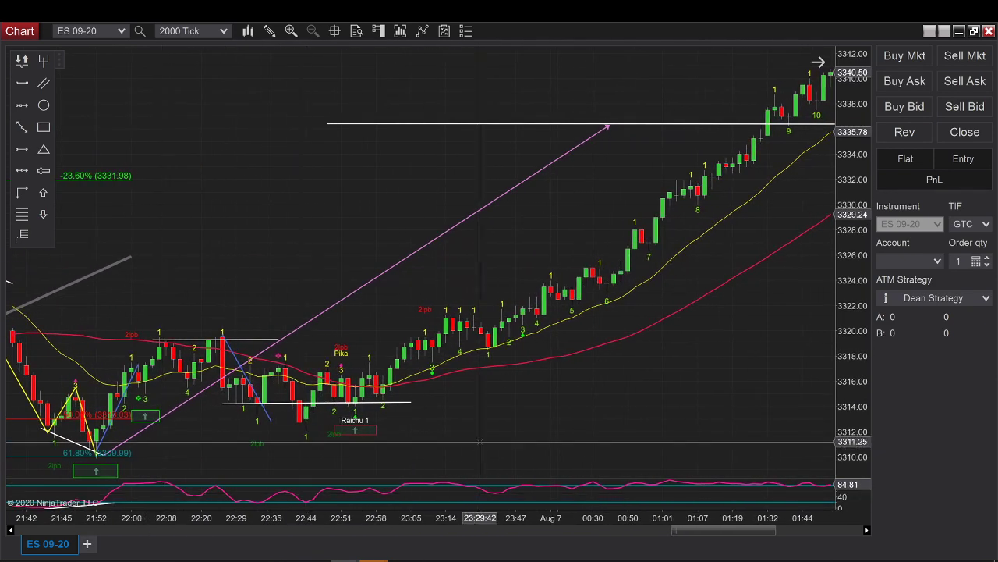
left_click_drag(457, 519, 315, 518)
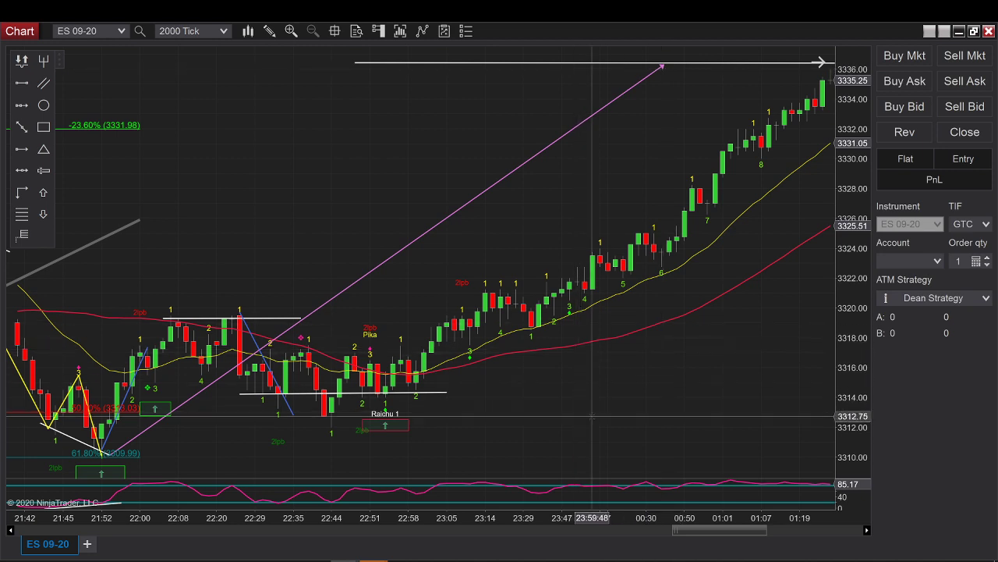
- Return to the PaPa Challenge results sheet and select the chart screenshot in cell J3
mouse_move(373, 558)
left_click(581, 546)
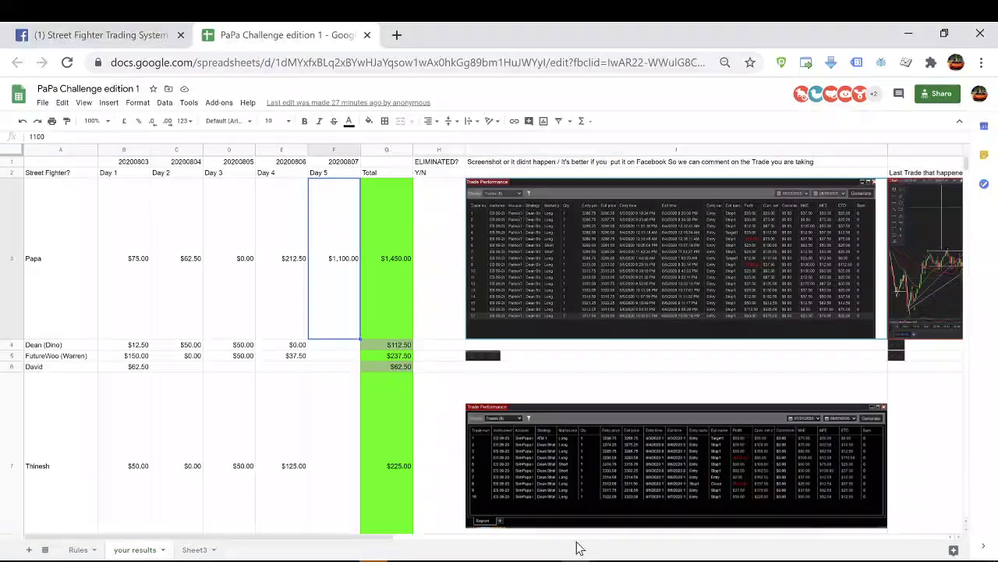
left_click_drag(345, 537, 544, 537)
left_click(525, 301)
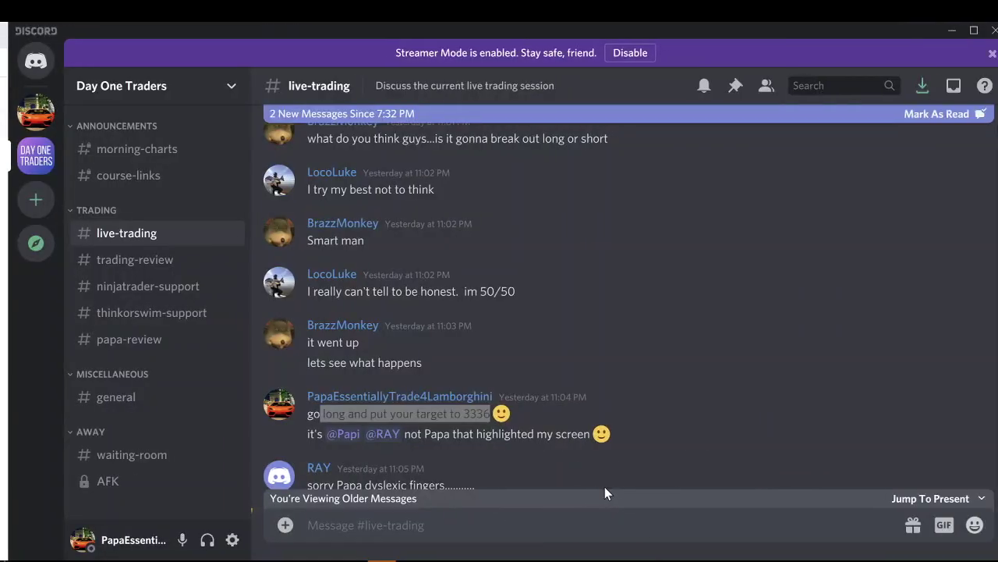
- Scroll to the posted chart with the 3336 measured-move target and view it enlarged
scroll(604, 487, "down", 1)
scroll(616, 354, "down", 5)
scroll(570, 294, "down", 3)
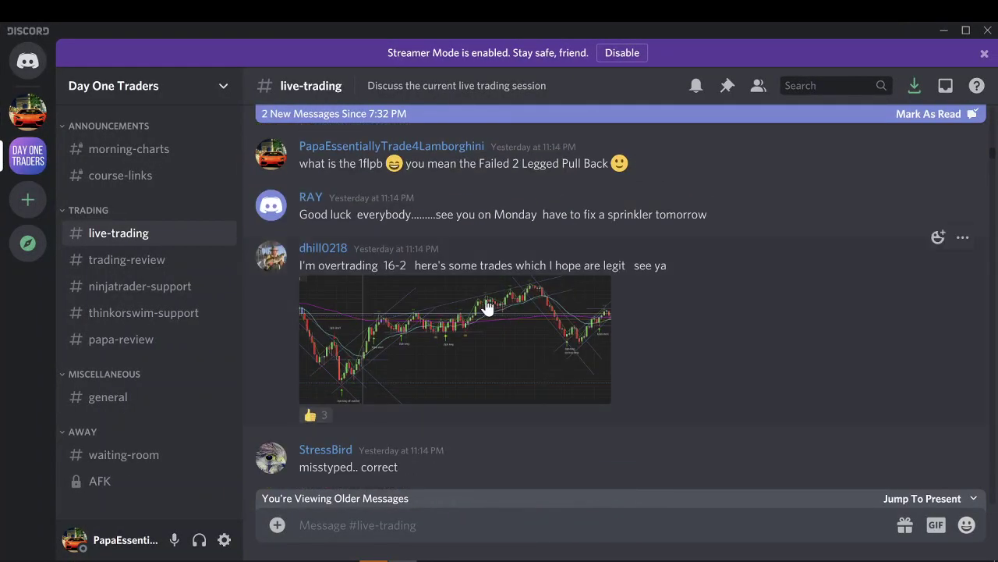
scroll(421, 321, "down", 3)
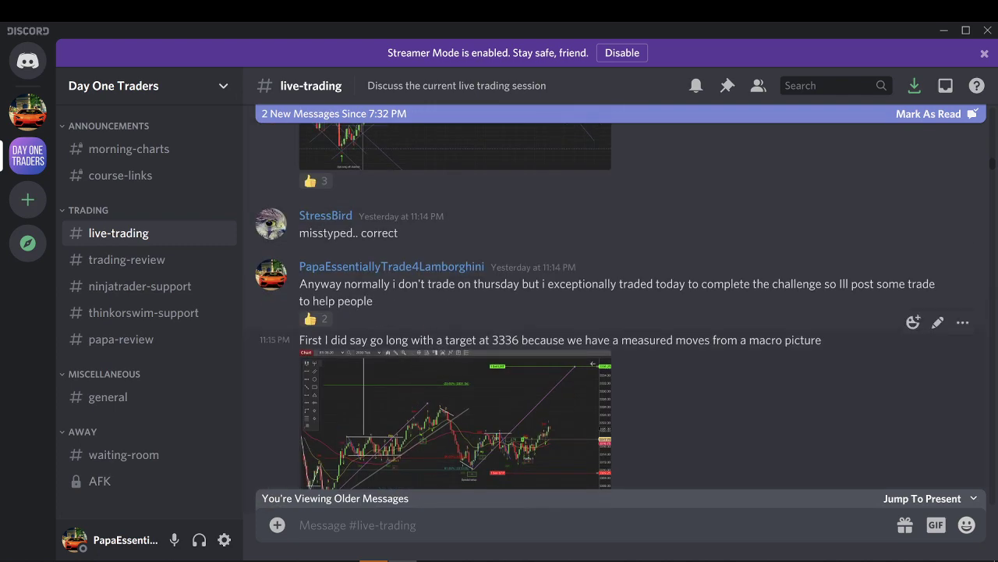
scroll(501, 361, "down", 2)
left_click(497, 322)
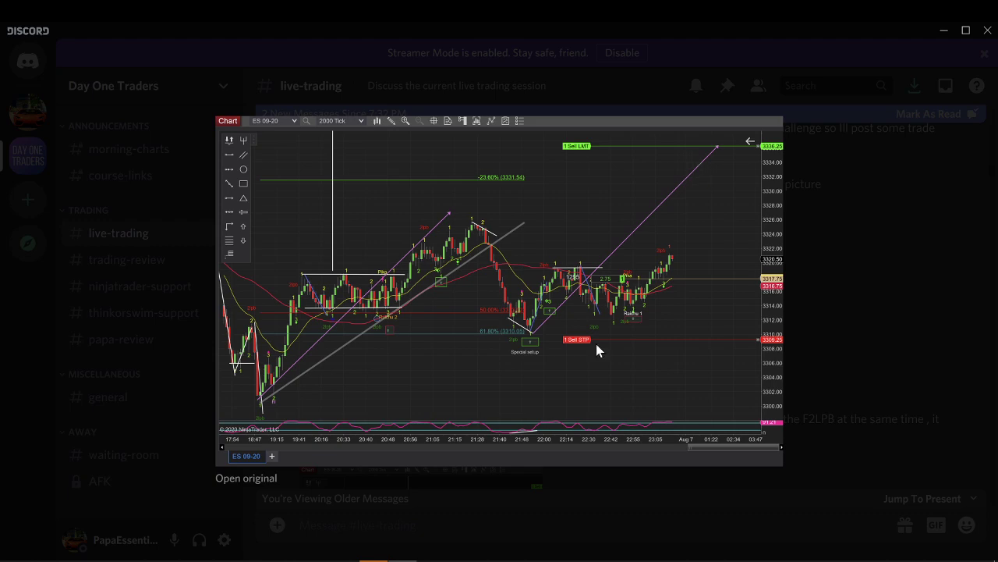
left_click(581, 526)
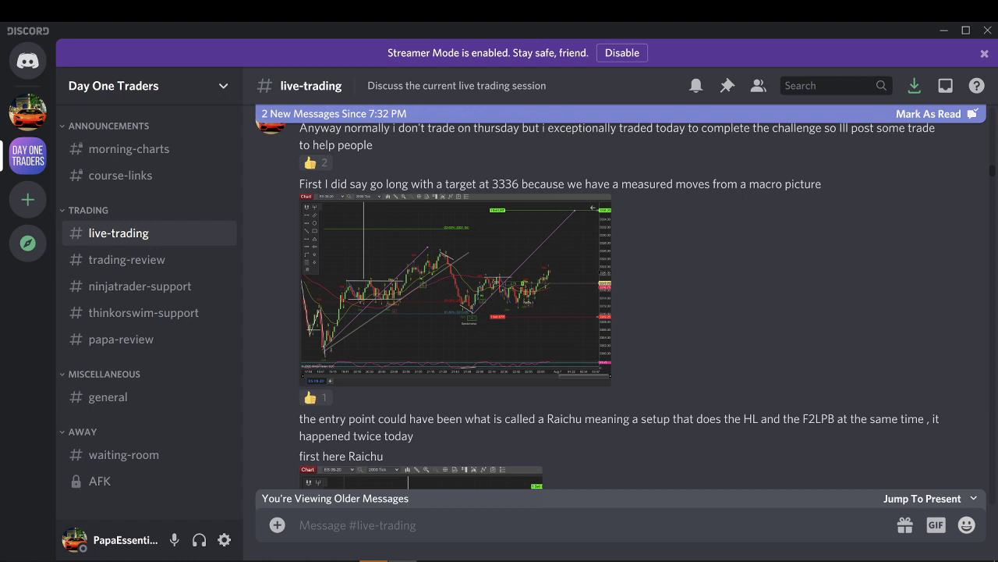
- Scroll through the later live-trading messages, then minimize Discord
scroll(511, 398, "down", 5)
scroll(502, 399, "down", 5)
scroll(494, 483, "down", 5)
scroll(494, 485, "down", 5)
scroll(496, 477, "down", 5)
scroll(496, 475, "down", 5)
scroll(468, 453, "down", 5)
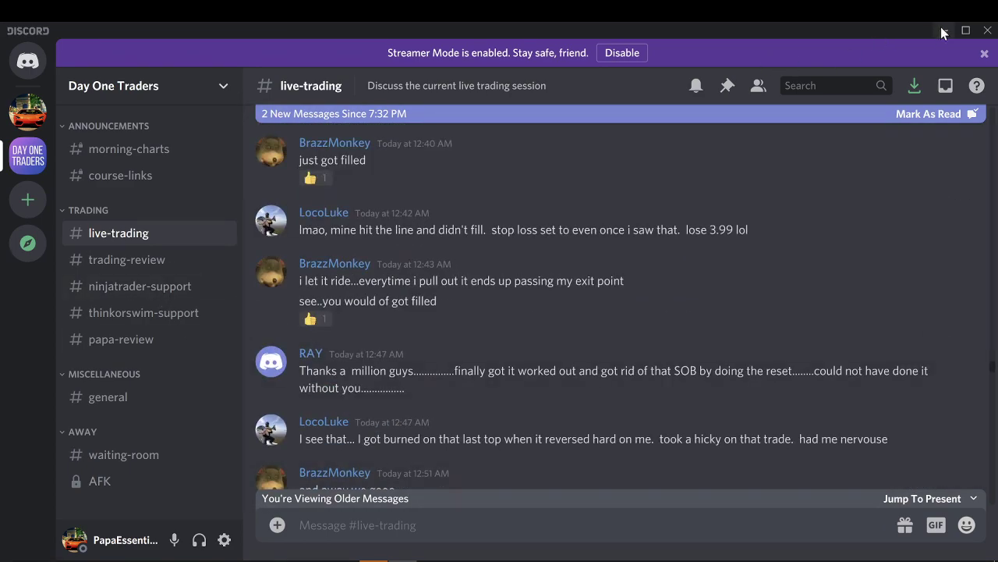
left_click(944, 30)
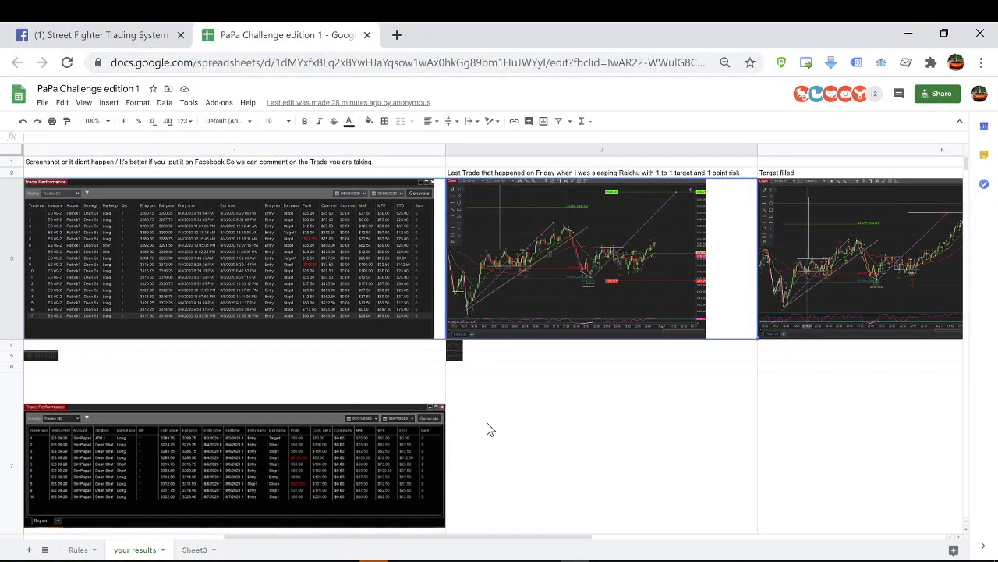
- Bring column A back and check Papa's Day 1, Day 2 ($62.50) and Day 5 ($1,100.00) amounts
left_click_drag(542, 537, 307, 540)
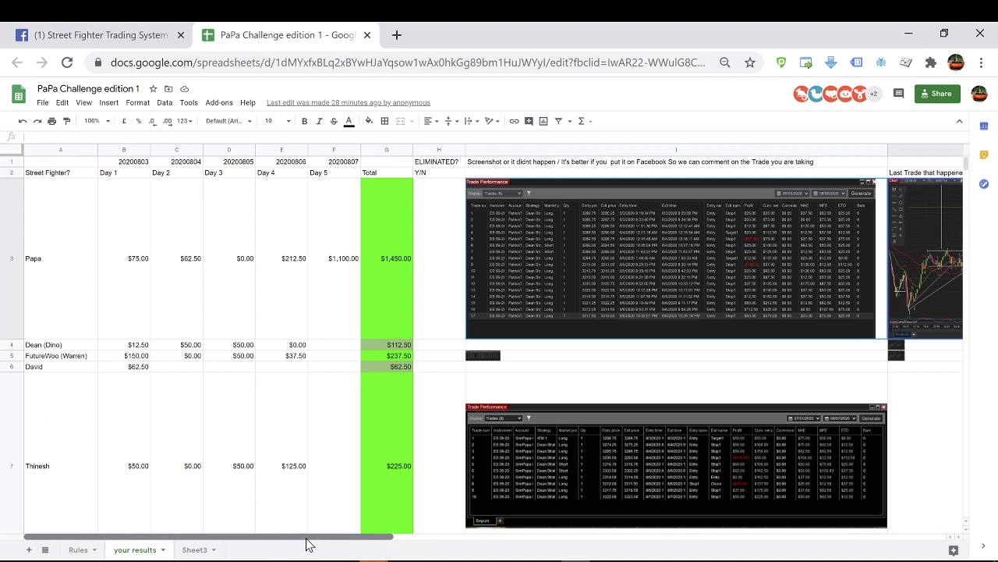
left_click(148, 262)
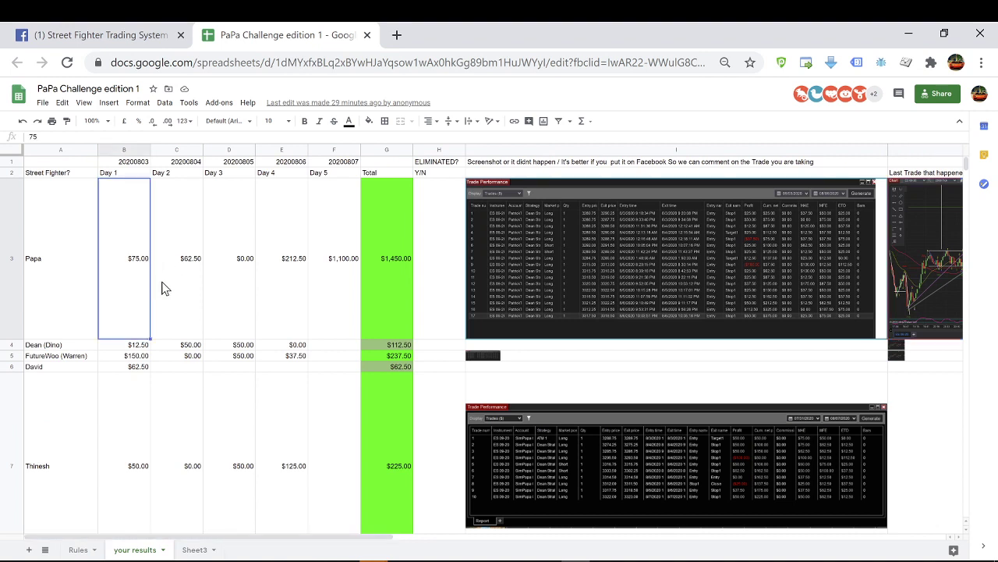
left_click(180, 262)
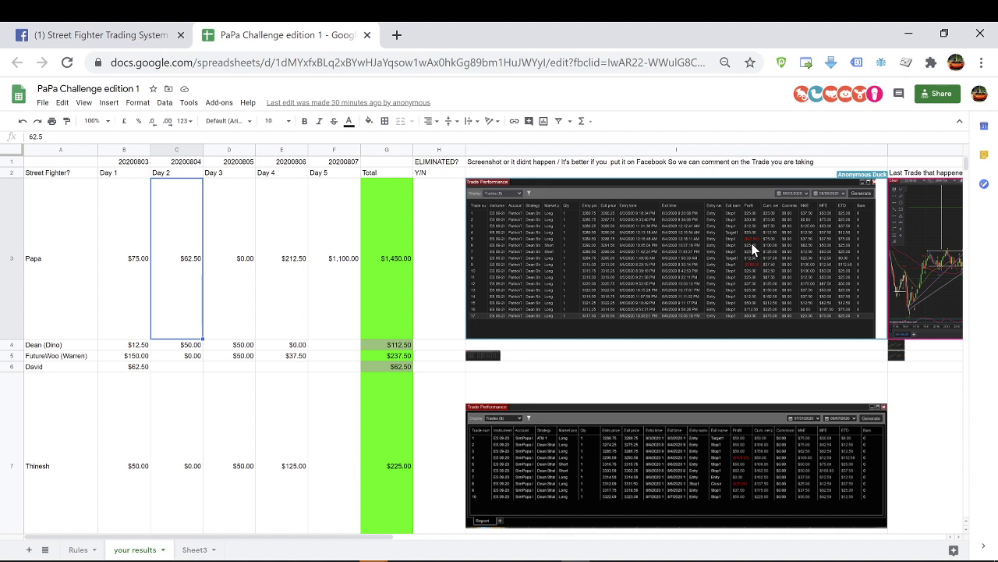
left_click(347, 262)
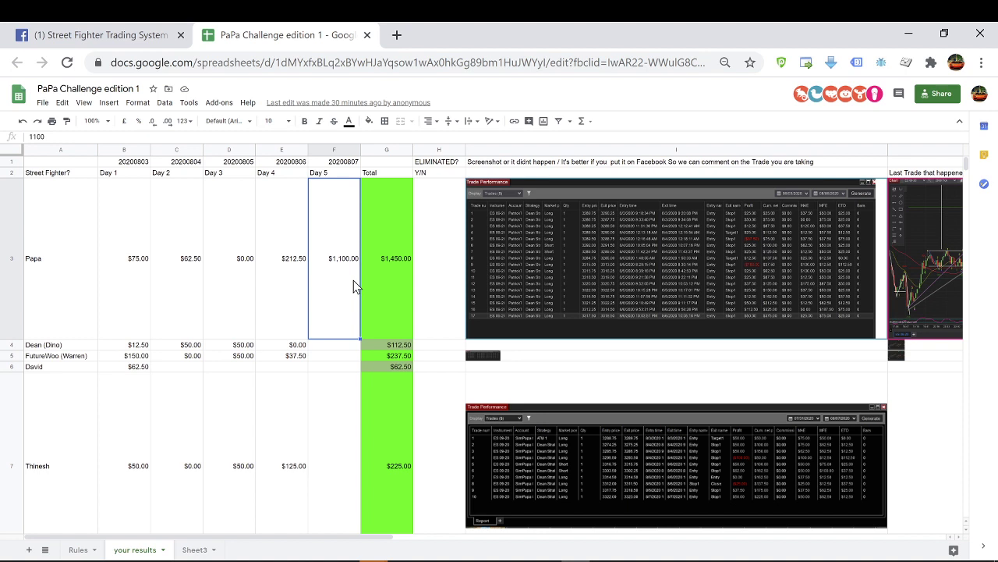
key("Right")
key("Down")
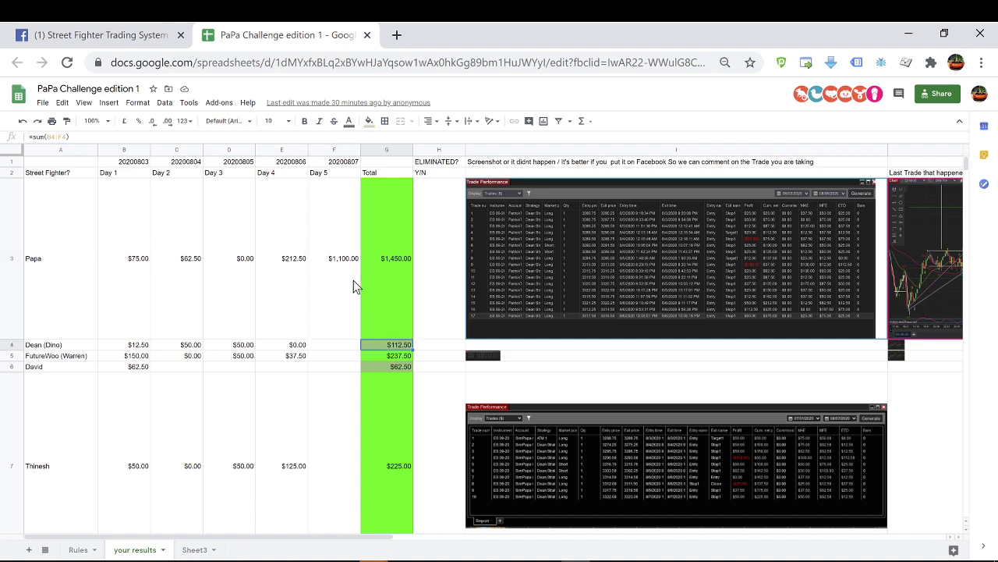
key("Down")
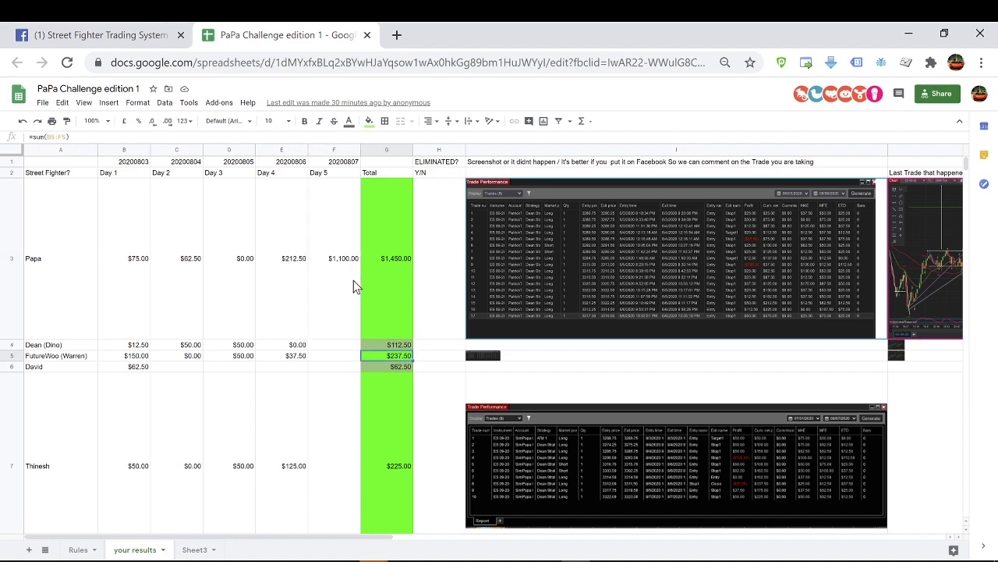
key("Down")
key("Down")
key("Down")
key("Down")
key("Down")
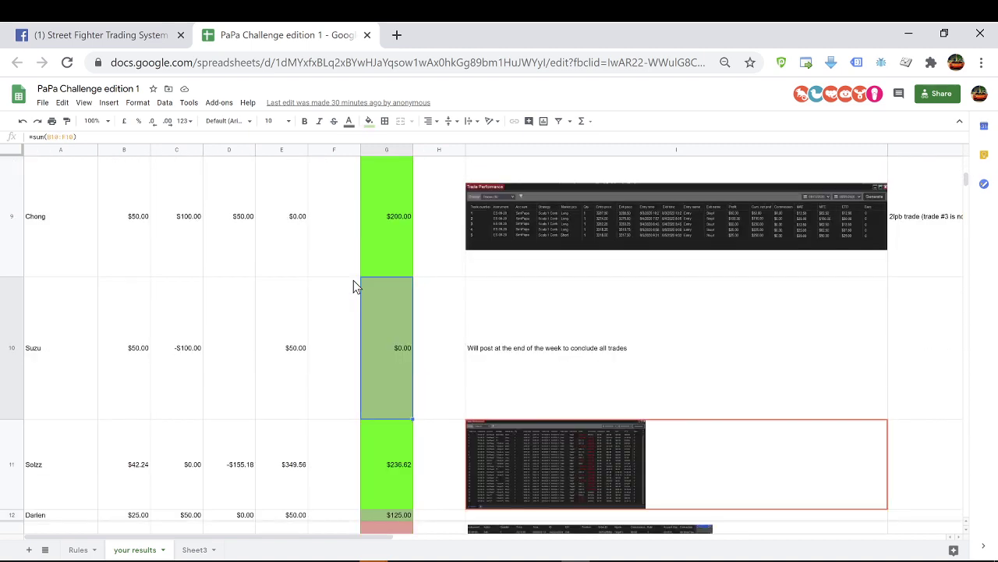
key("Down")
key("Down")
key("Down")
key("Down")
key("Down")
key("Down")
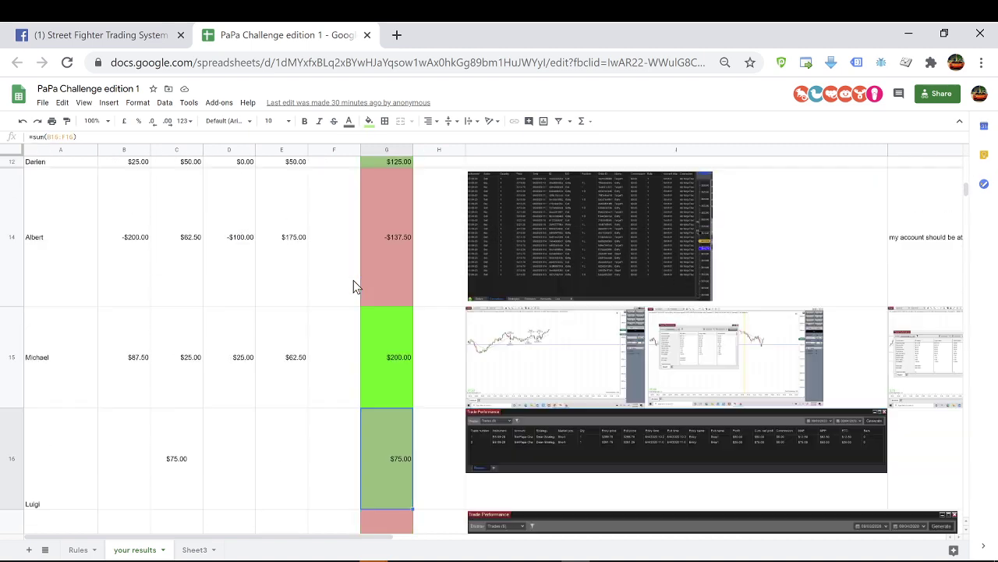
key("Down")
key("Down")
key("Down")
key("Up")
key("Up")
key("Up")
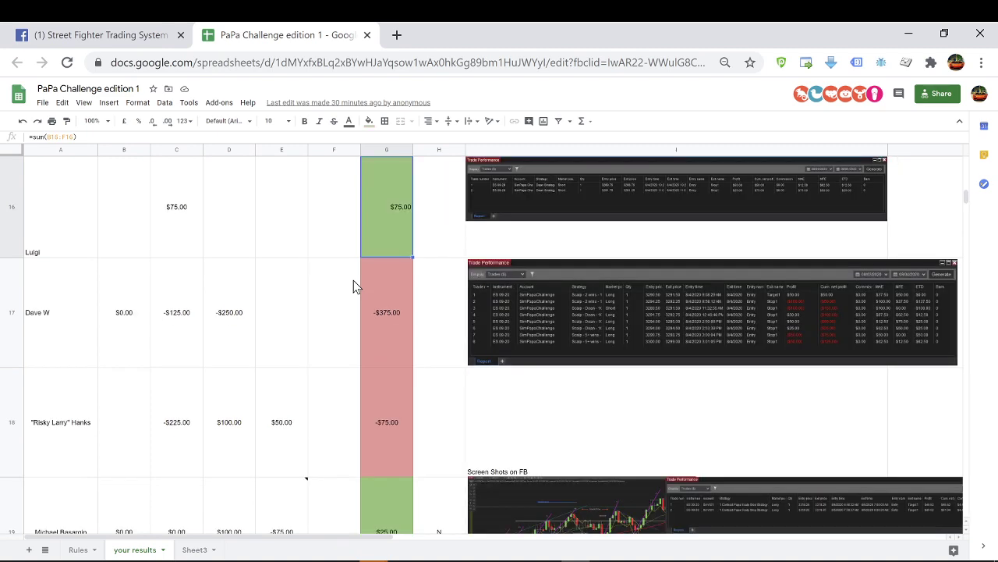
key("Up")
key("Up")
key("Up")
key("Up")
key("Up")
key("Down")
key("Down")
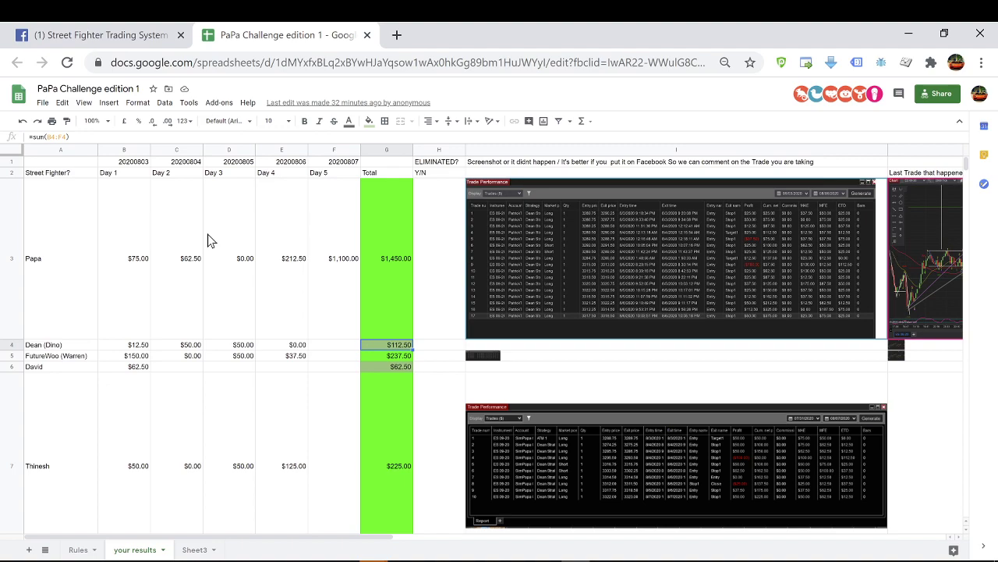
left_click(88, 36)
scroll(338, 359, "down", 5)
scroll(341, 361, "down", 4)
scroll(423, 388, "down", 3)
scroll(425, 382, "down", 5)
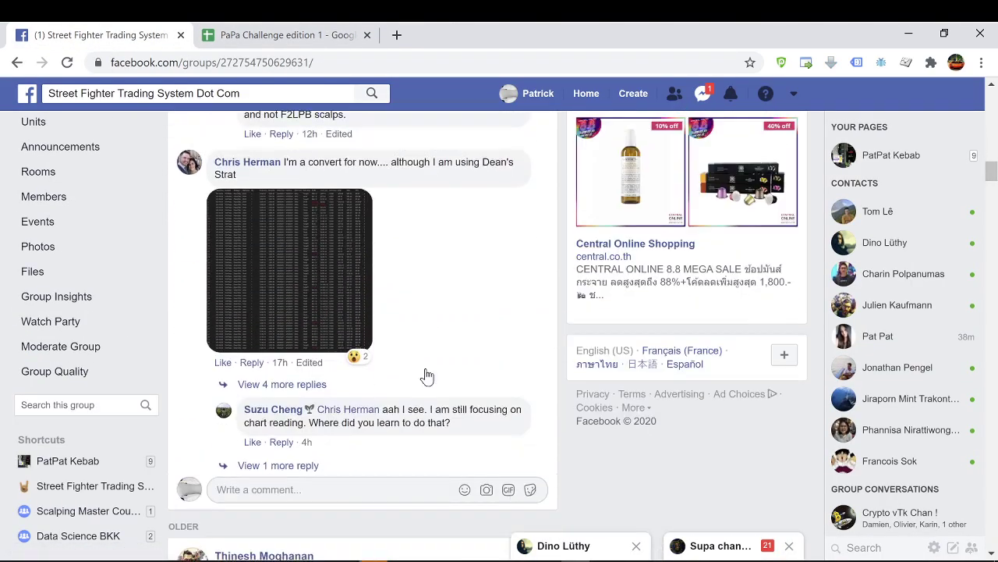
scroll(425, 376, "down", 5)
scroll(425, 376, "down", 2)
scroll(427, 377, "down", 4)
scroll(427, 377, "down", 5)
scroll(417, 366, "down", 5)
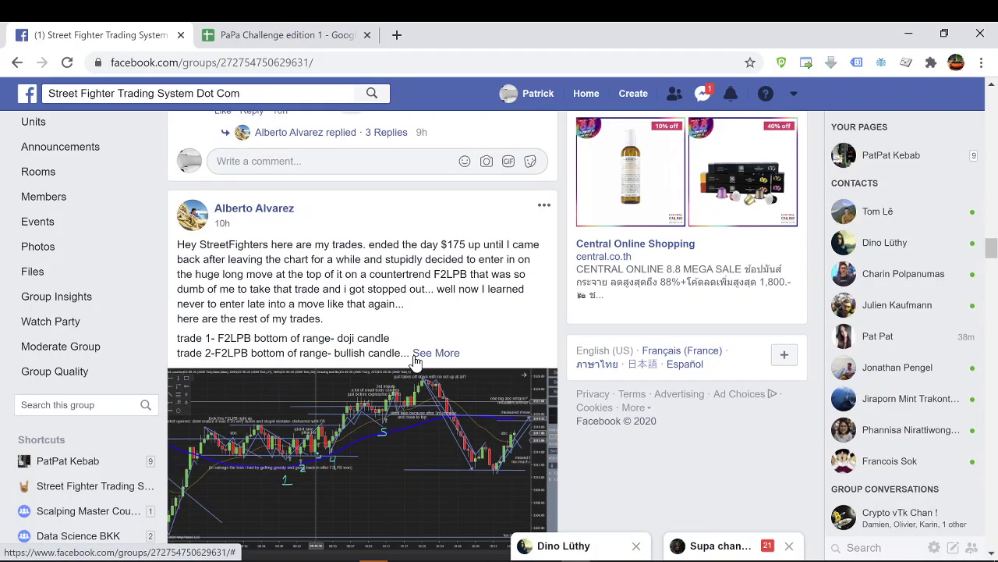
scroll(416, 361, "down", 3)
scroll(416, 363, "down", 2)
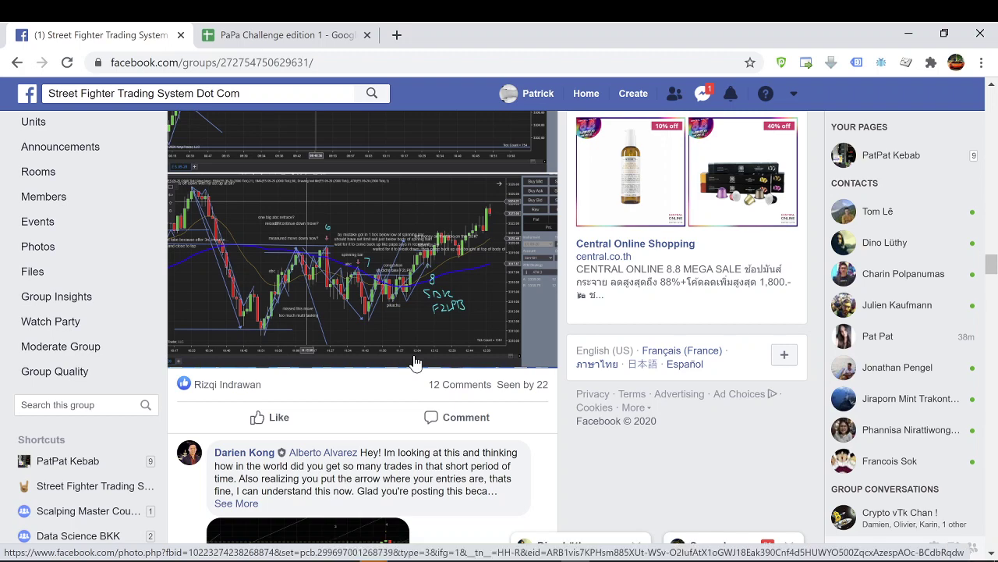
scroll(416, 362, "up", 5)
- Delete Papa's $1,450.00 total in cell G3, removing its sum formula
left_click(287, 37)
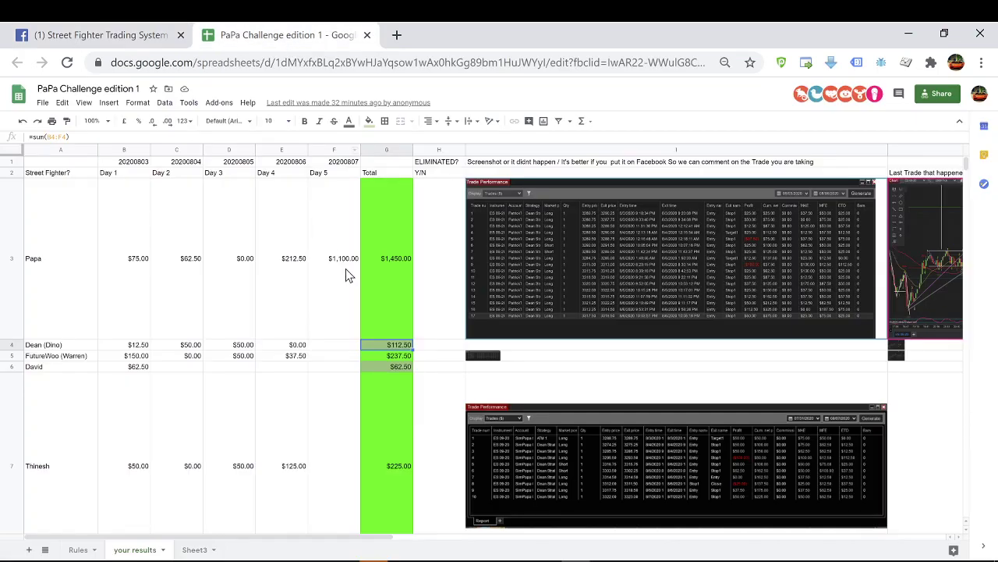
scroll(362, 332, "down", 5)
scroll(363, 333, "down", 2)
scroll(382, 234, "down", 3)
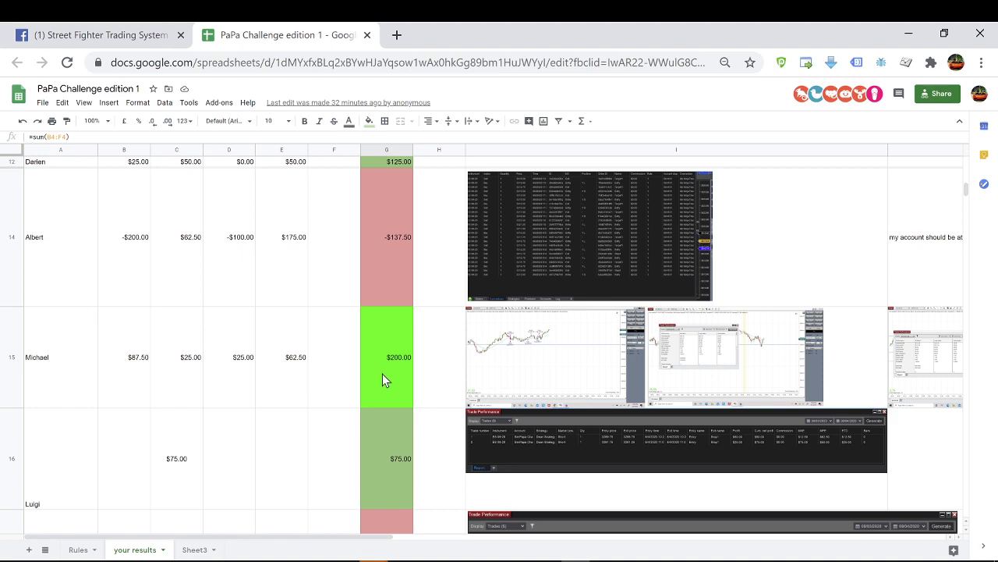
scroll(382, 375, "up", 3)
scroll(382, 375, "up", 3)
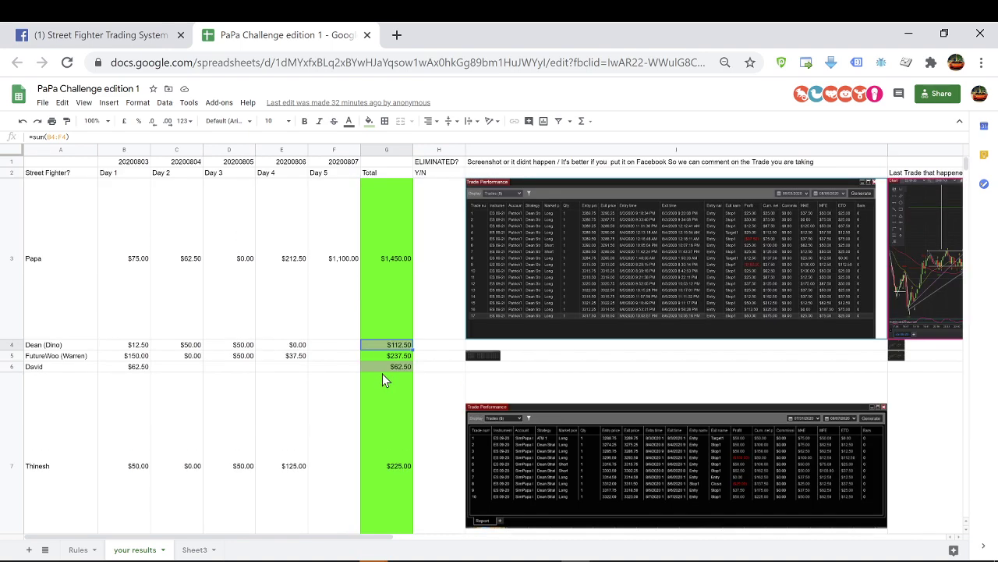
left_click(387, 313)
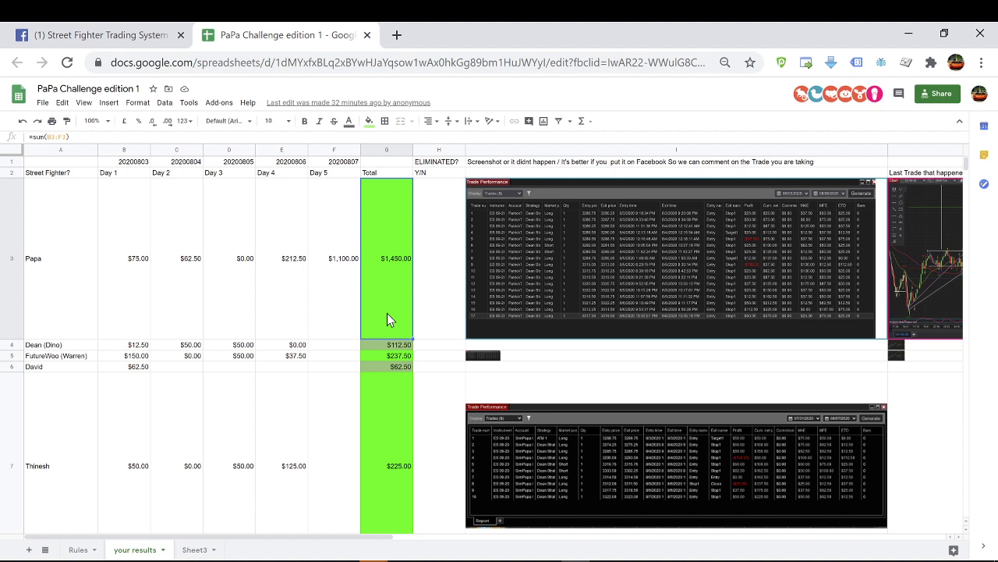
key("Delete")
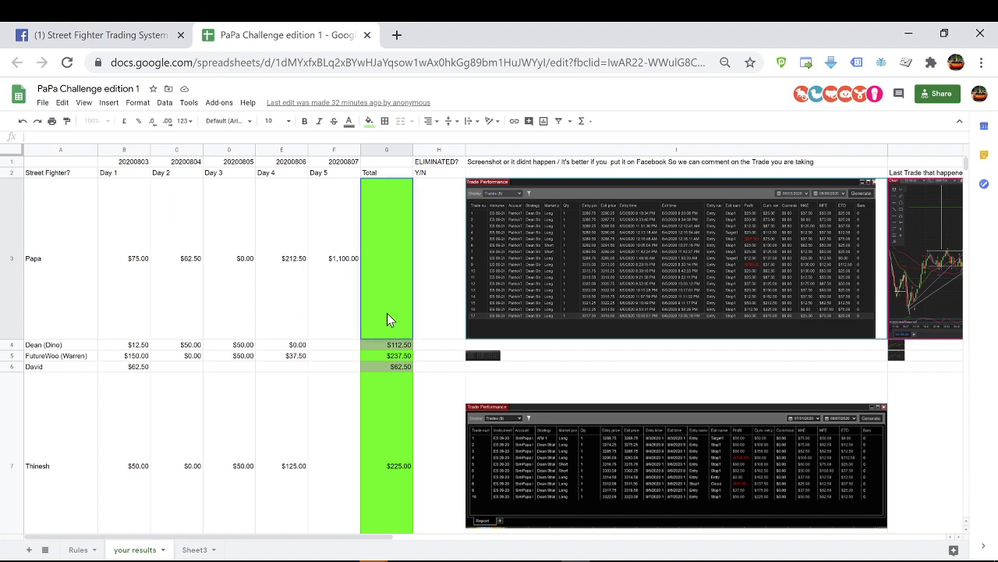